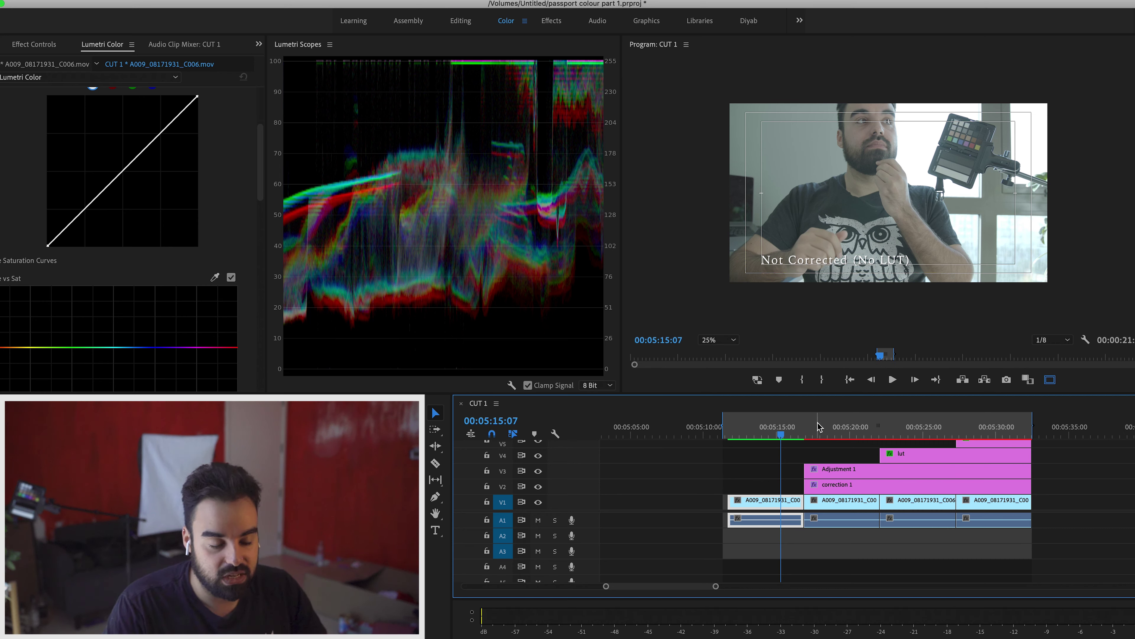
Scrub the playhead to 00:05:18:11 to review the Corrected (No LUT) section.
left_click_drag(747, 436, 765, 436)
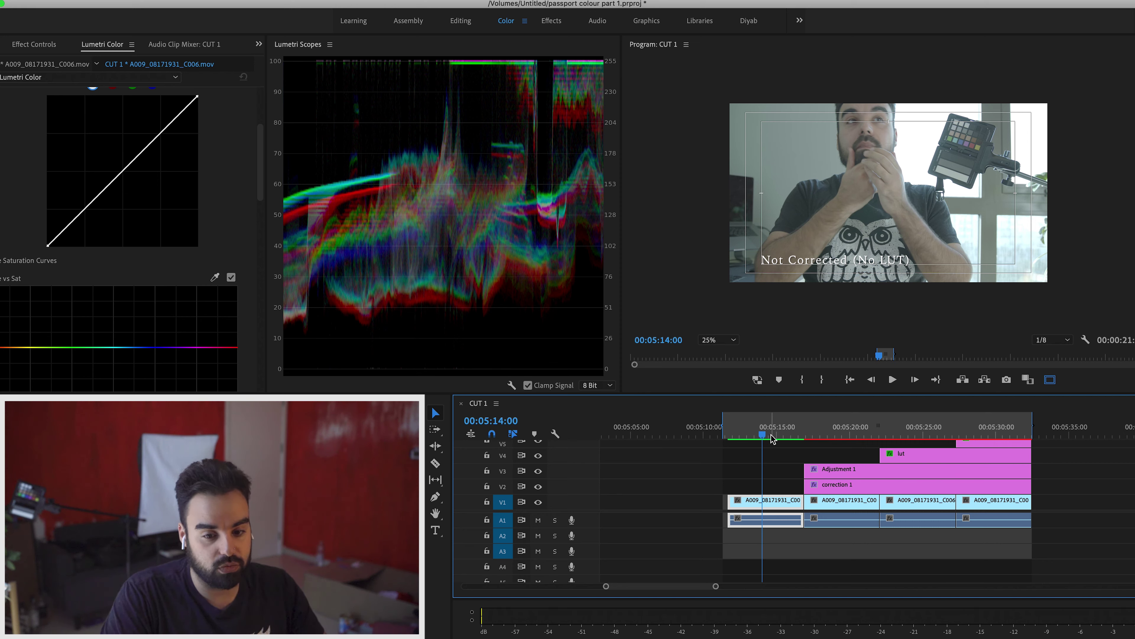
left_click_drag(766, 438, 833, 474)
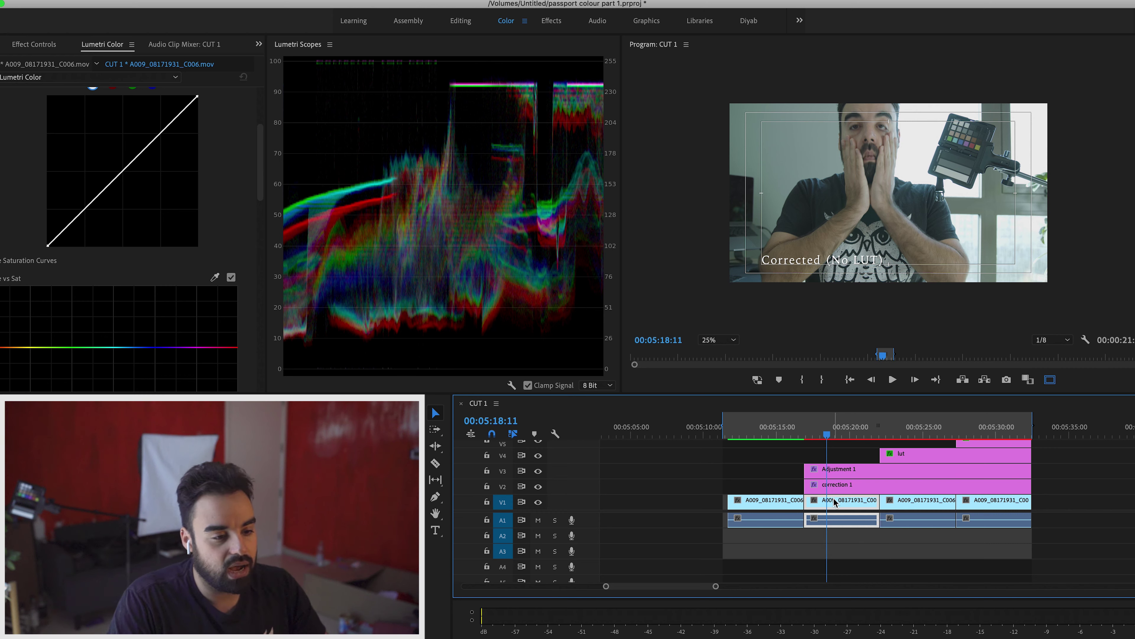
Compare correction 1's S-shaped RGB curve with Adjustment 1's still-straight curve in Lumetri Color.
left_click(832, 488)
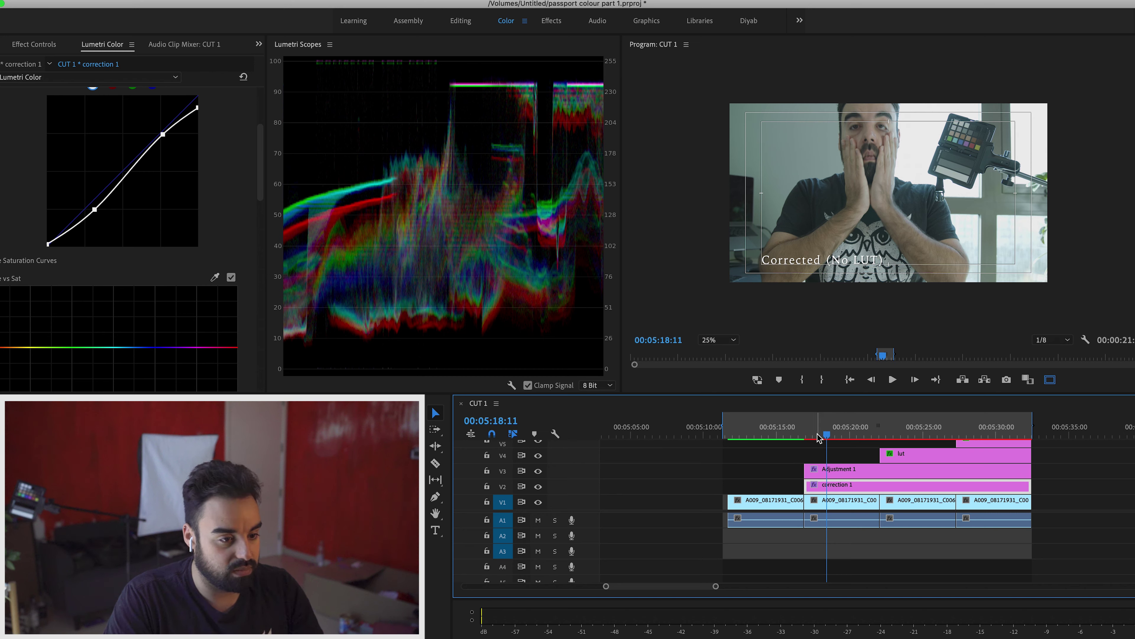
scroll(213, 160, "up", 3)
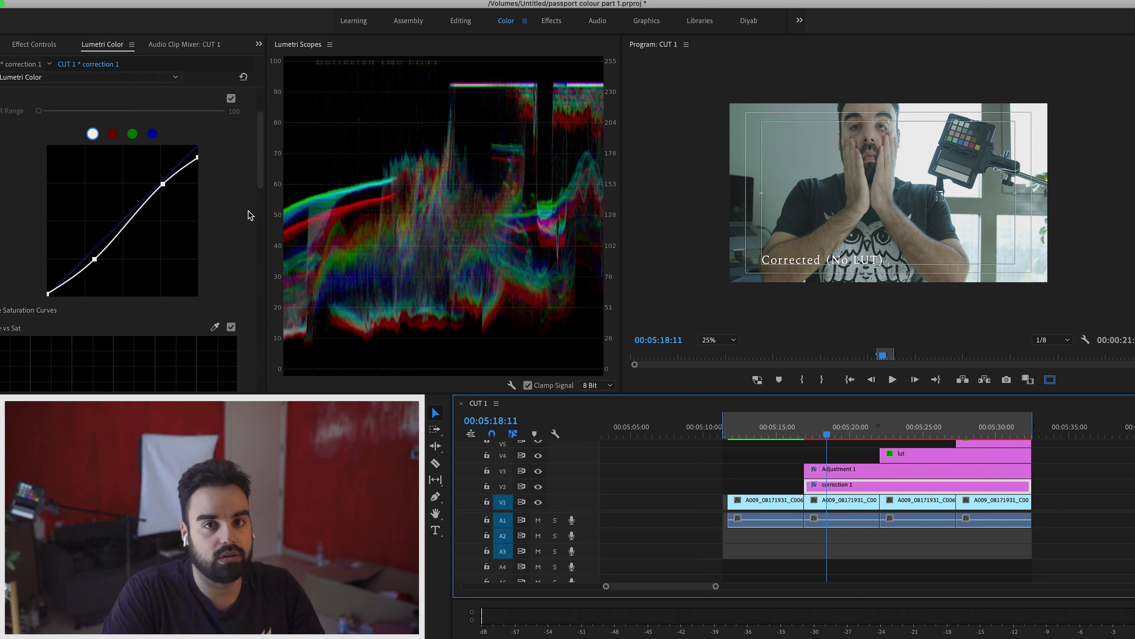
left_click(864, 476)
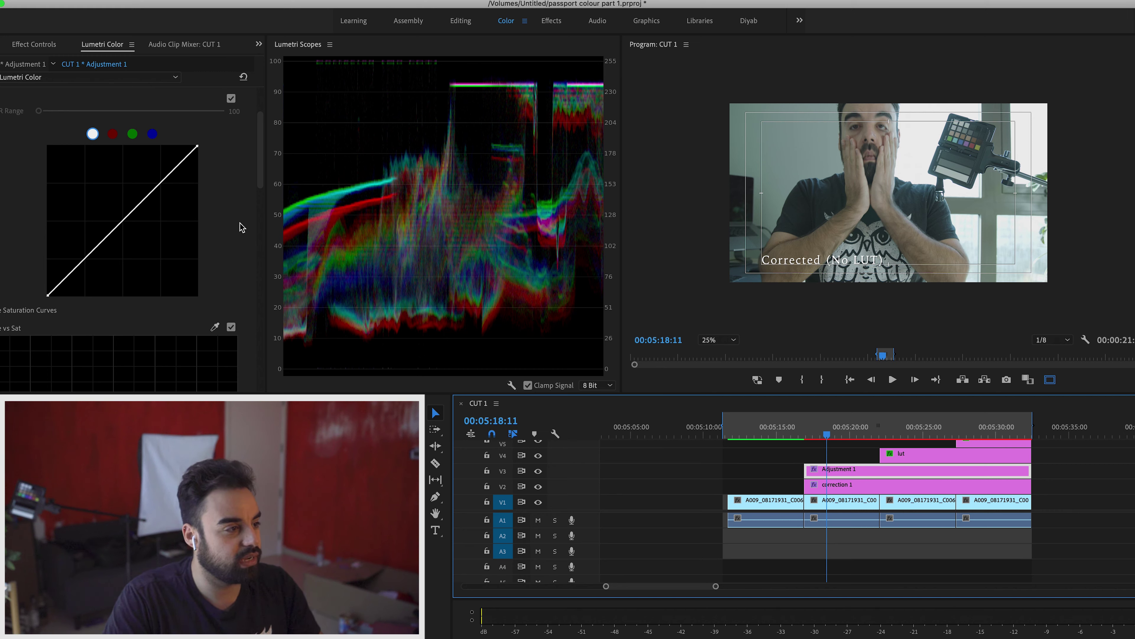
Collapse RGB Curves and expand Basic Correction for Adjustment 1, showing zero temperature, tint and tone.
scroll(247, 244, "up", 3)
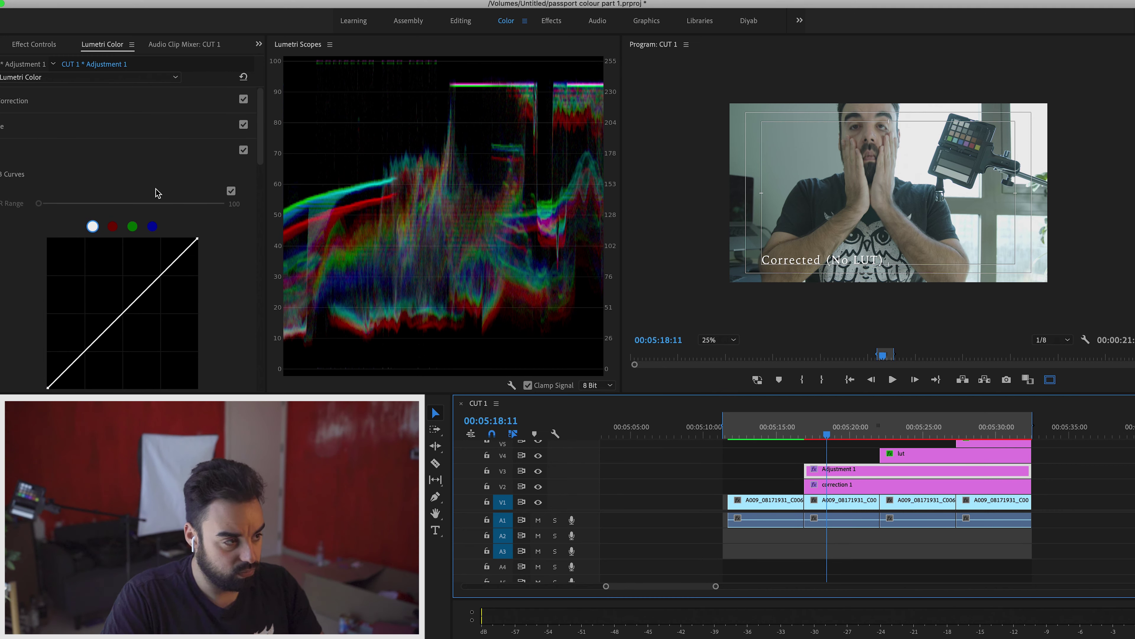
left_click(87, 153)
left_click(74, 102)
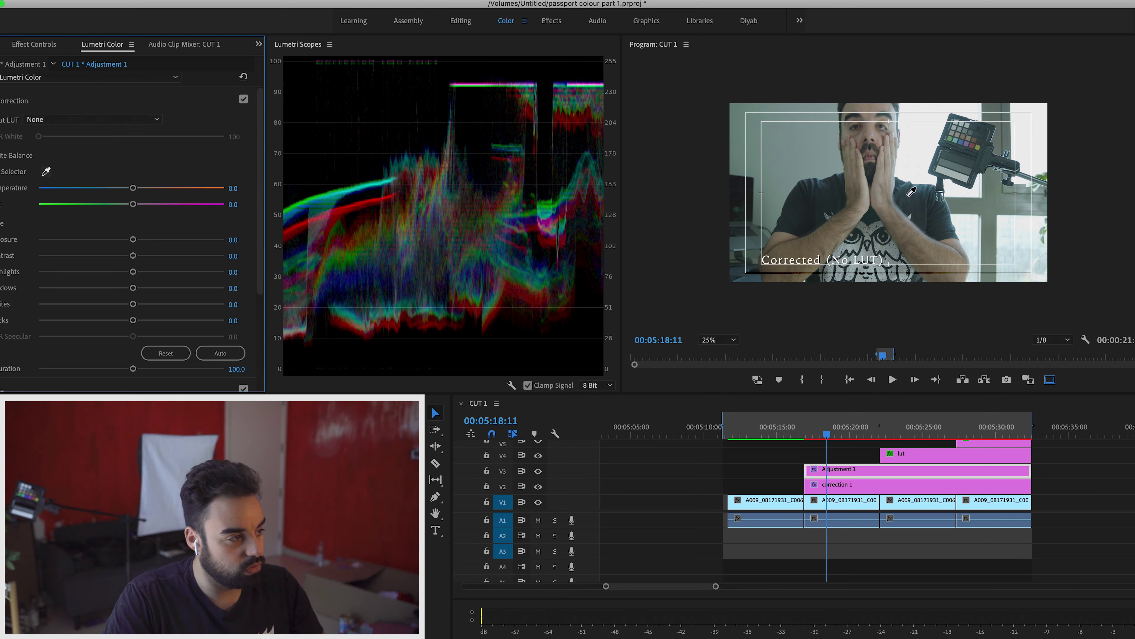
left_click(961, 165)
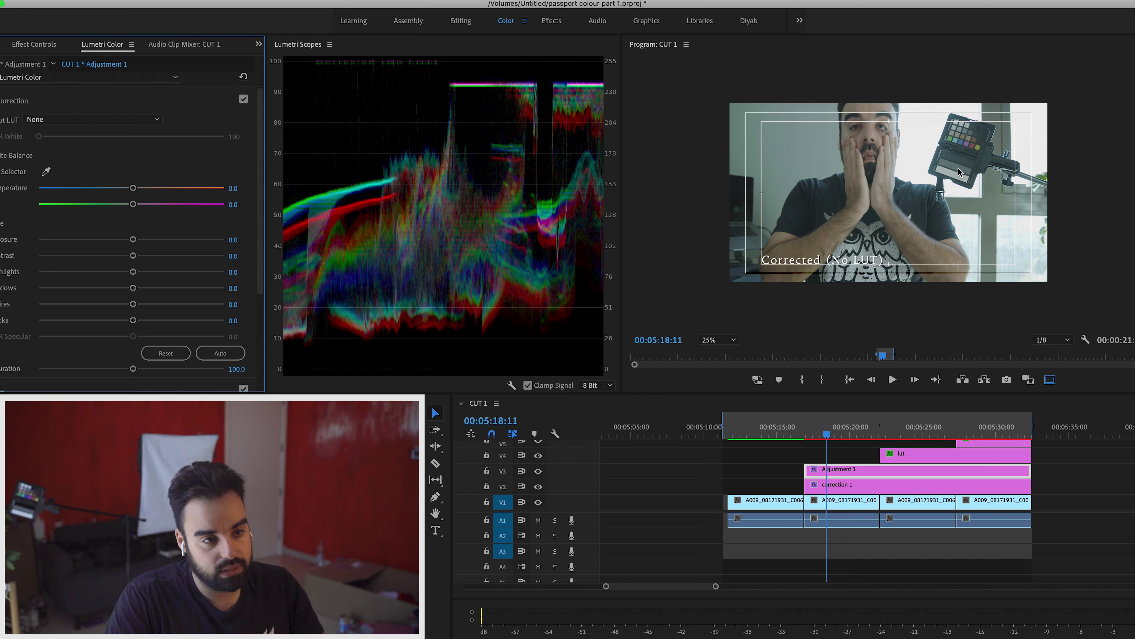
White-balance Adjustment 1 from the colour checker's grey patch, then nudge it slightly warmer.
left_click(46, 171)
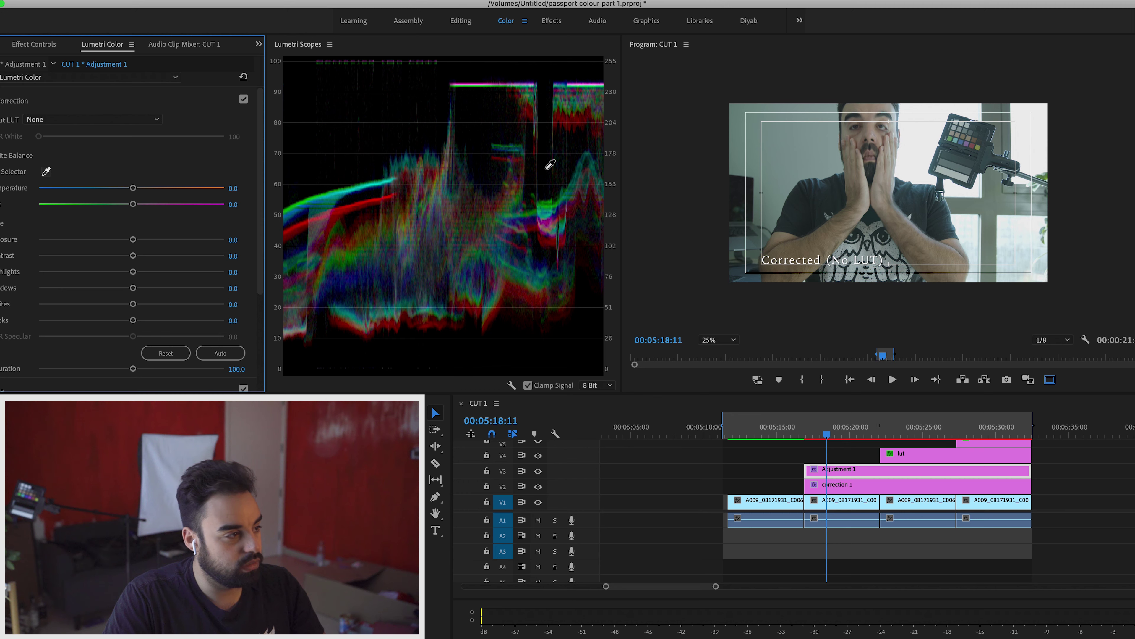
left_click(956, 168)
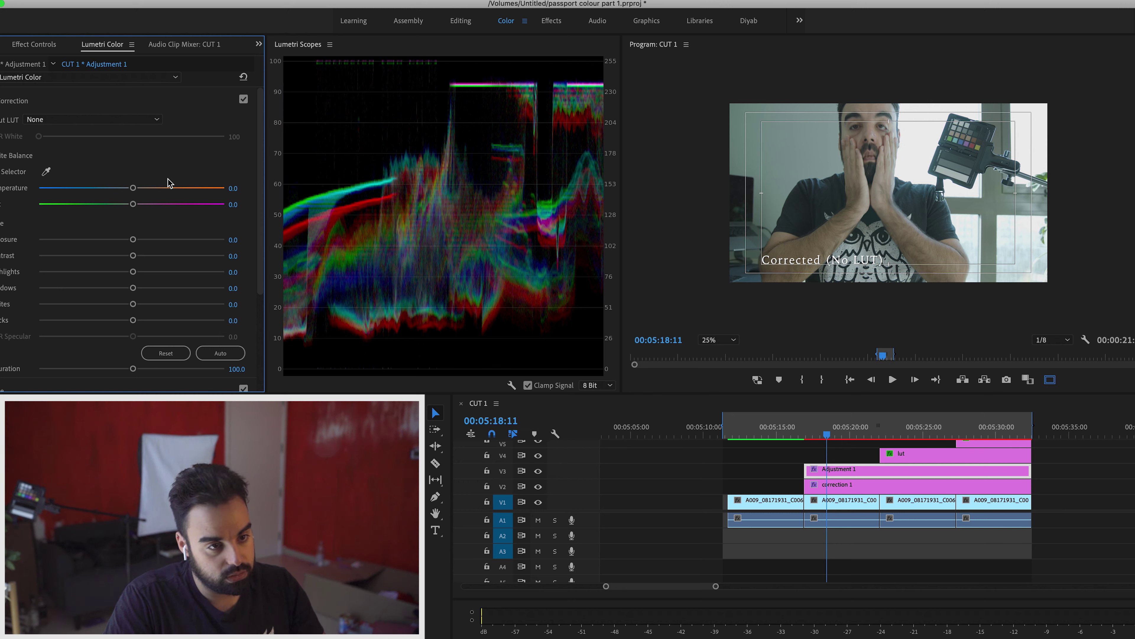
left_click(46, 171)
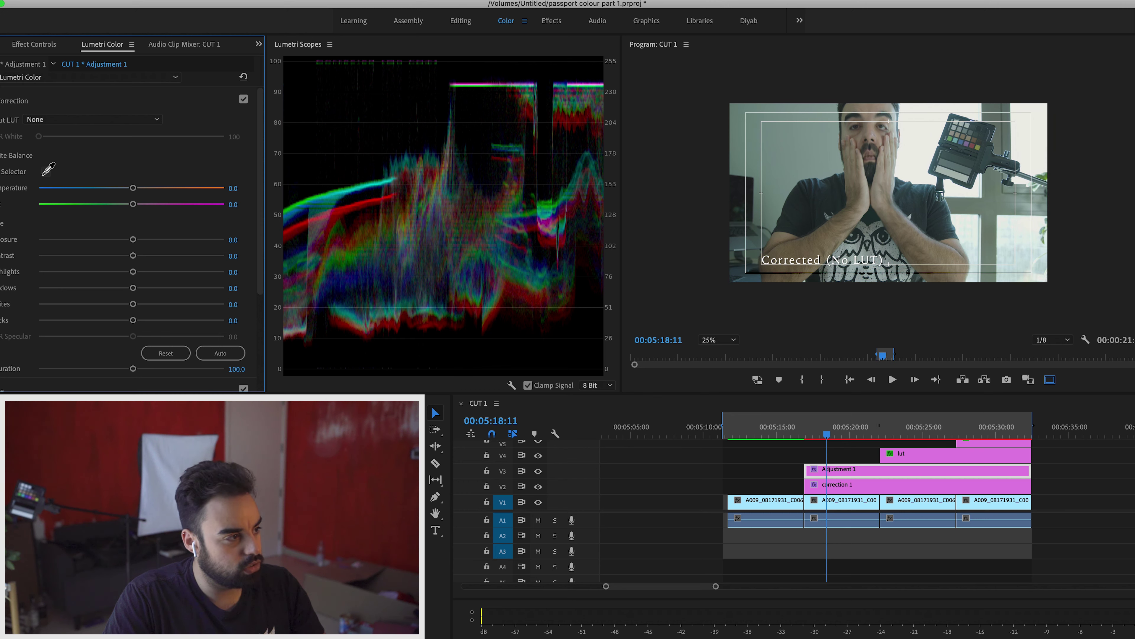
left_click(962, 166)
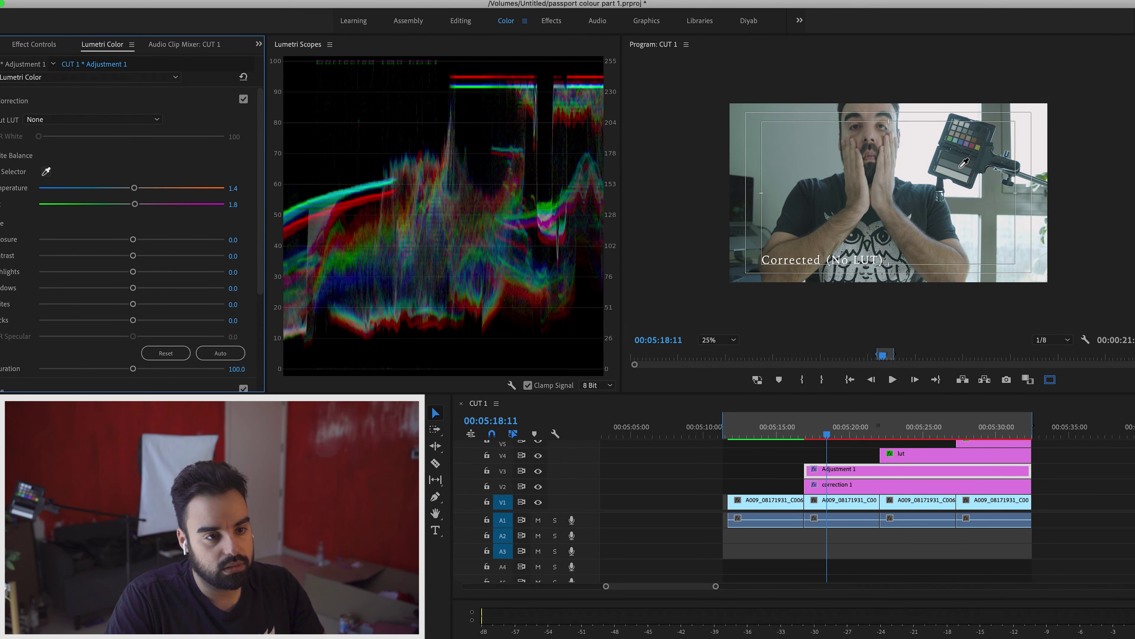
left_click(967, 165)
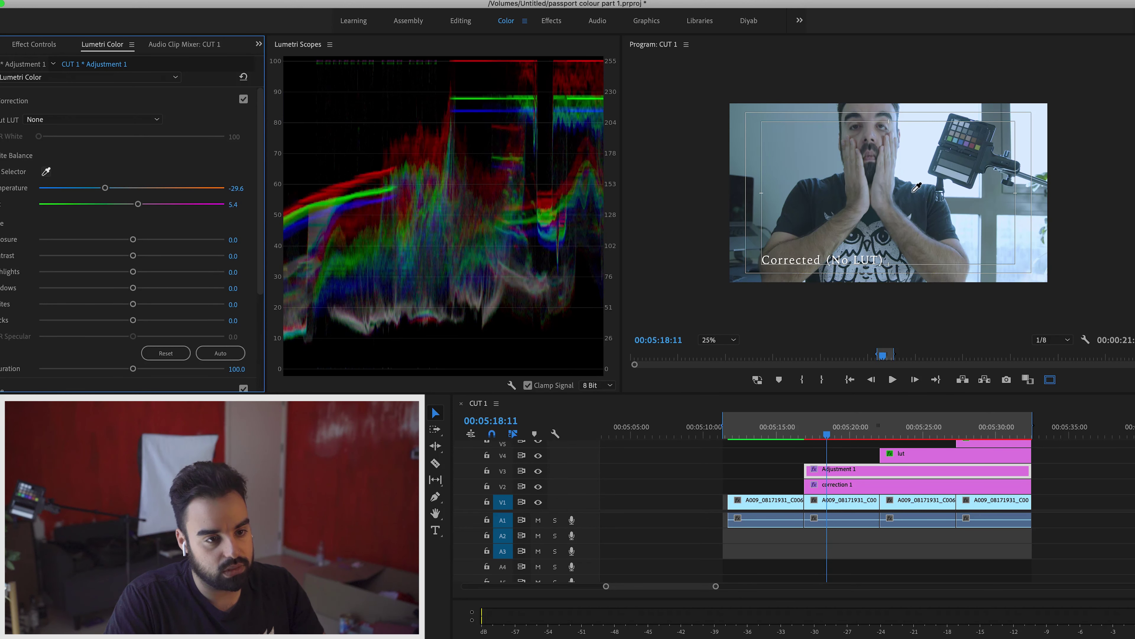
left_click(905, 166)
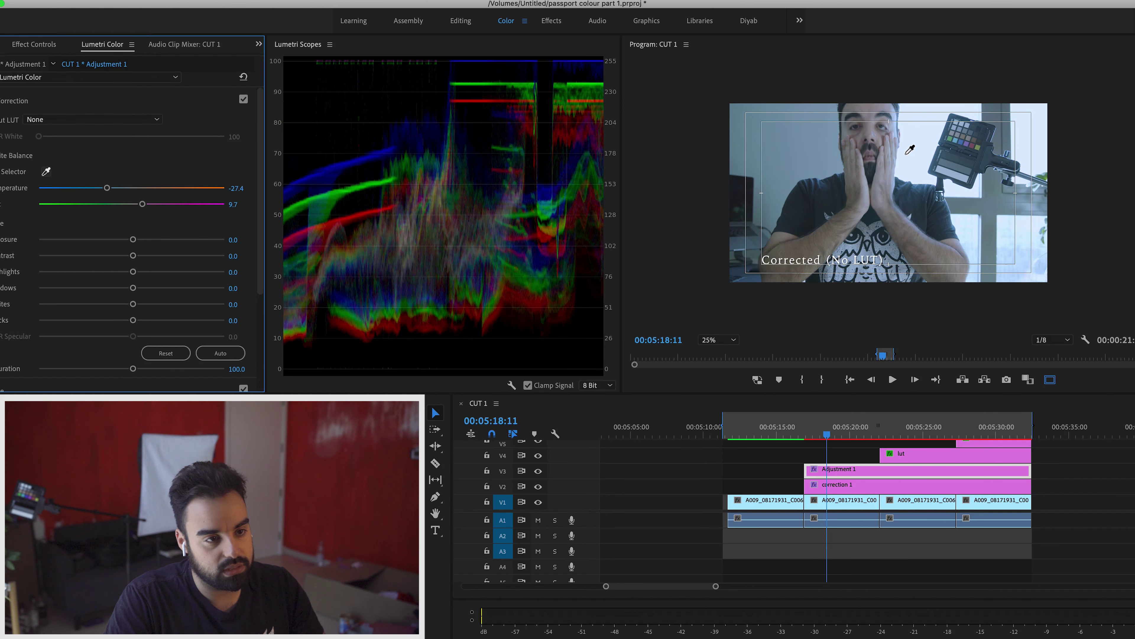
left_click(961, 162)
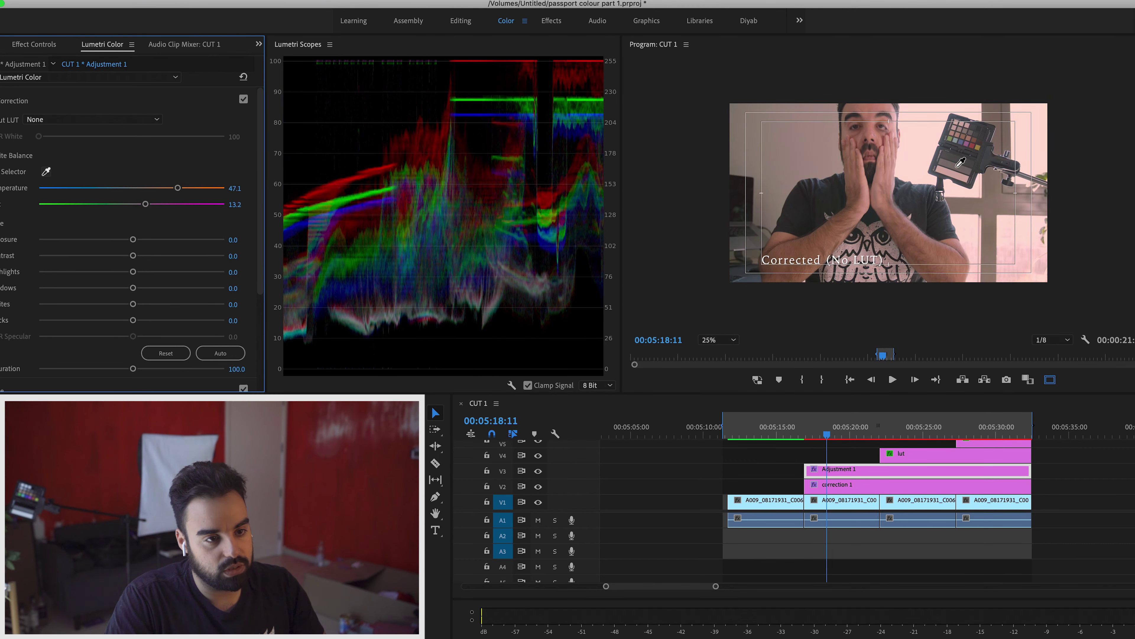
left_click(959, 163)
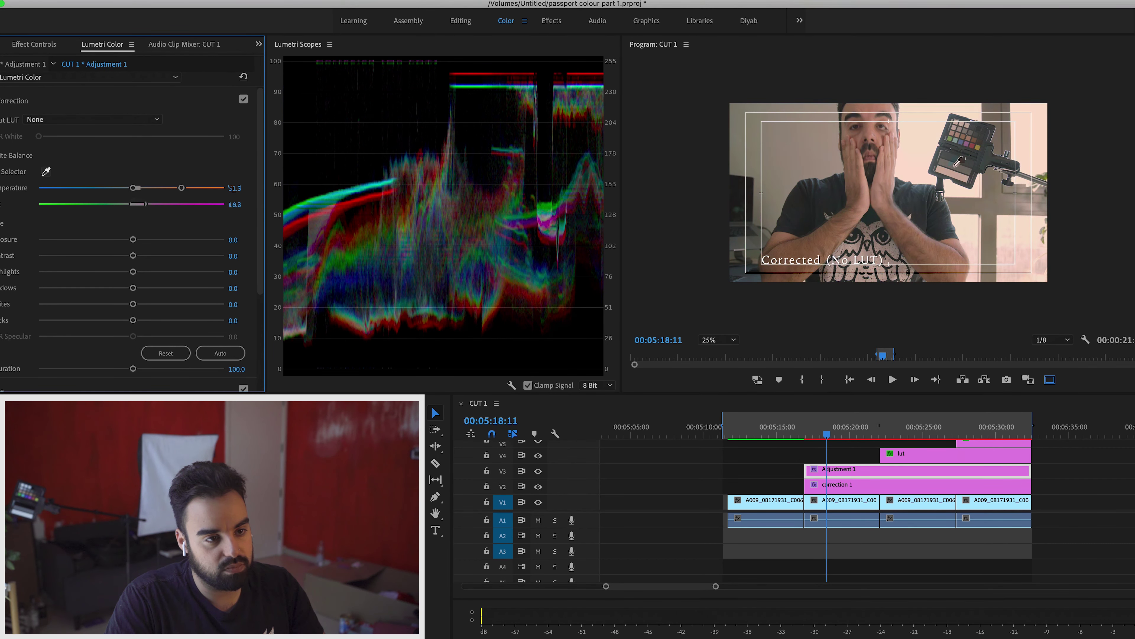
left_click(960, 162)
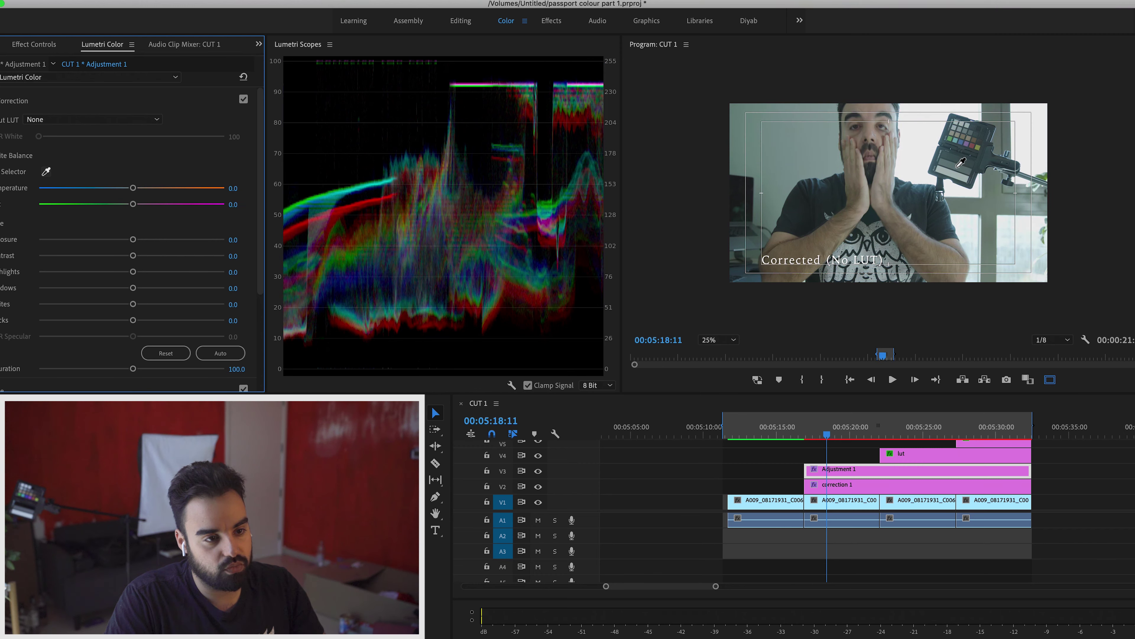
left_click(961, 162)
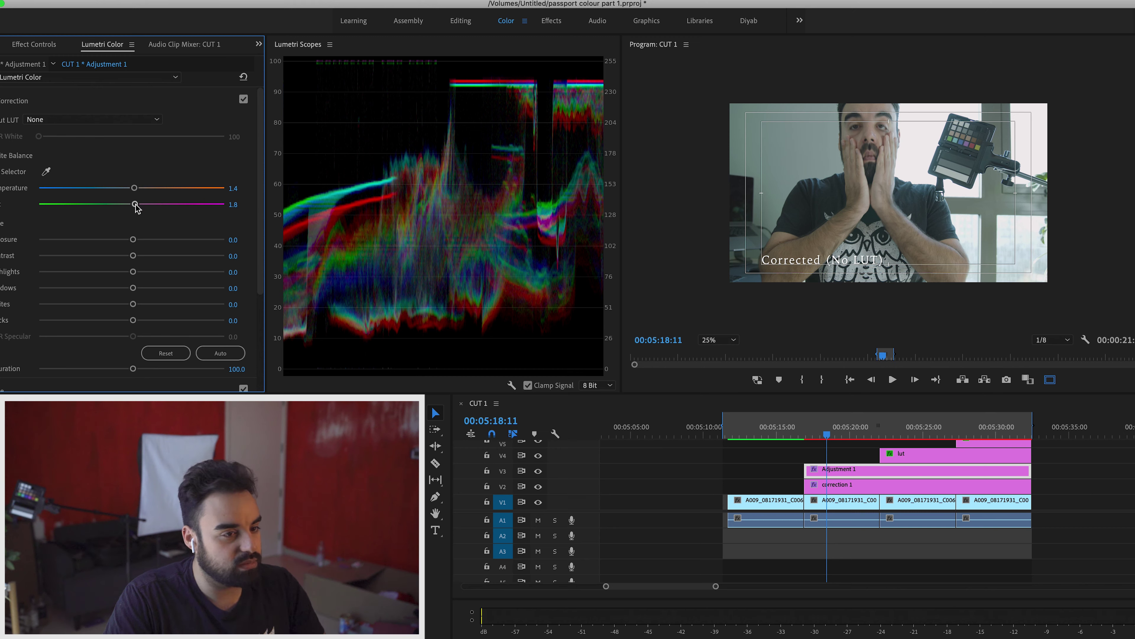
left_click_drag(135, 205, 137, 188)
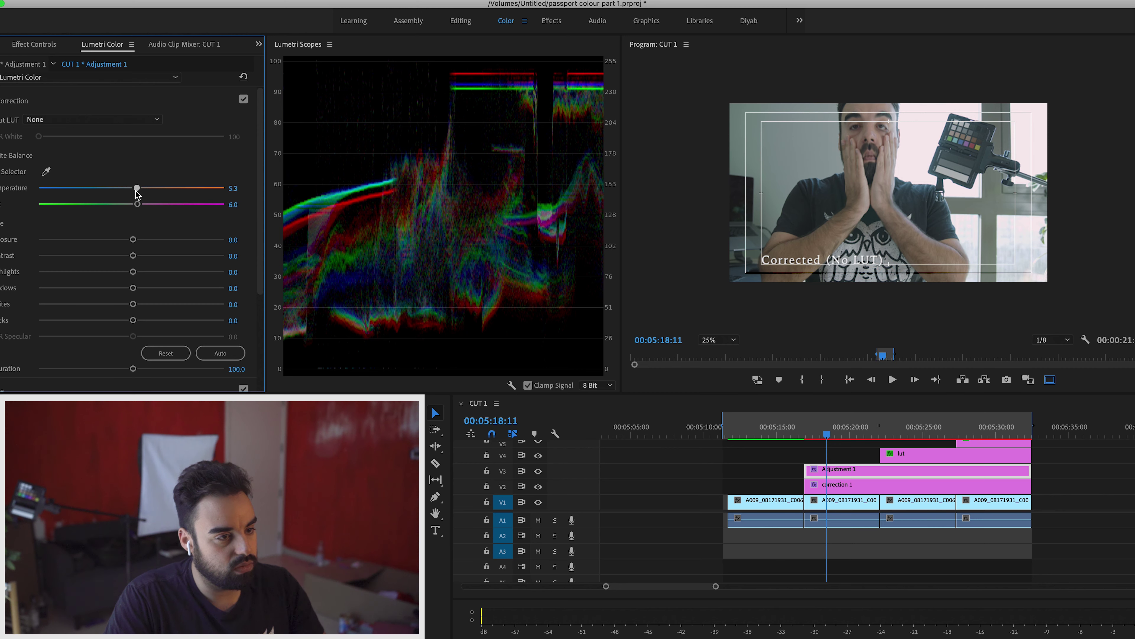
Raise Adjustment 1's saturation from 100 to 108.7, then hide the layer to compare.
scroll(207, 269, "down", 5)
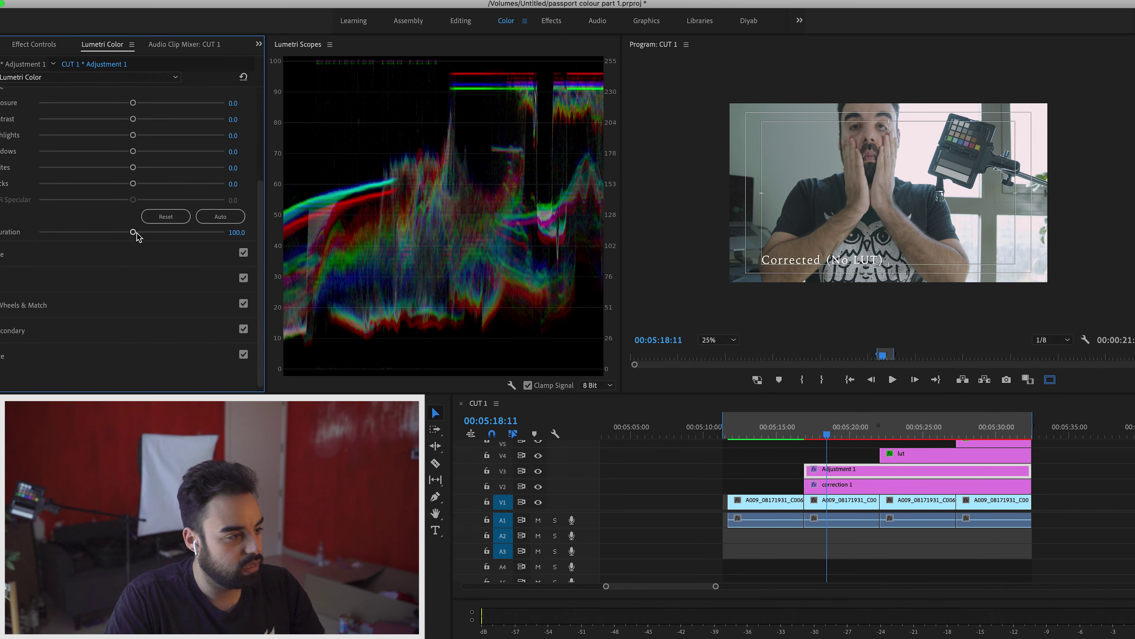
left_click_drag(133, 232, 139, 235)
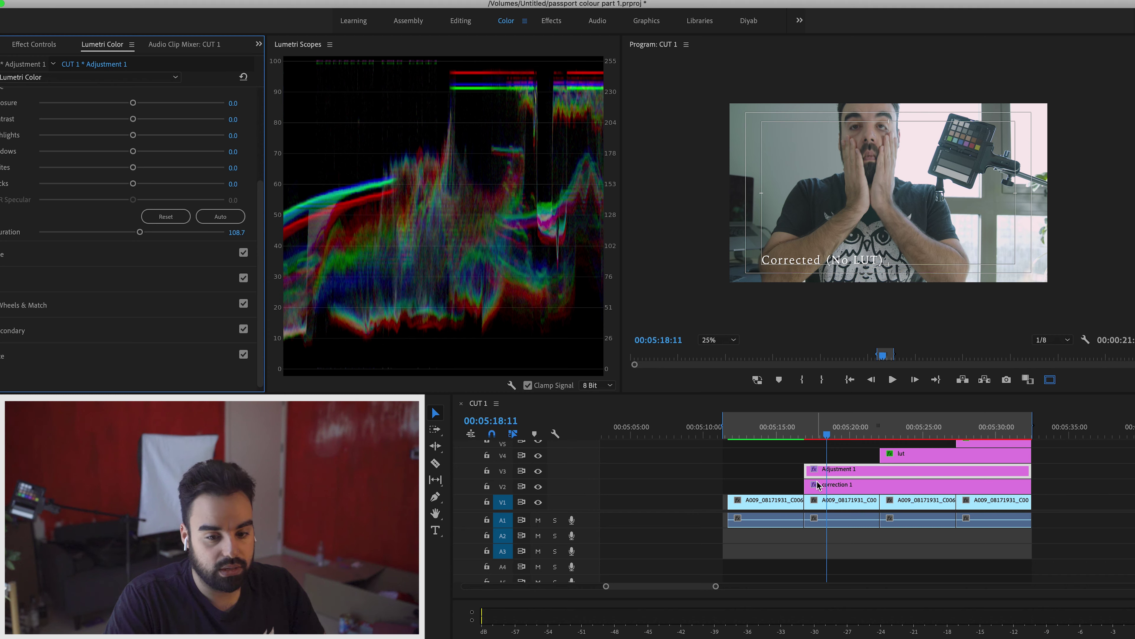
left_click(538, 471)
left_click(539, 486)
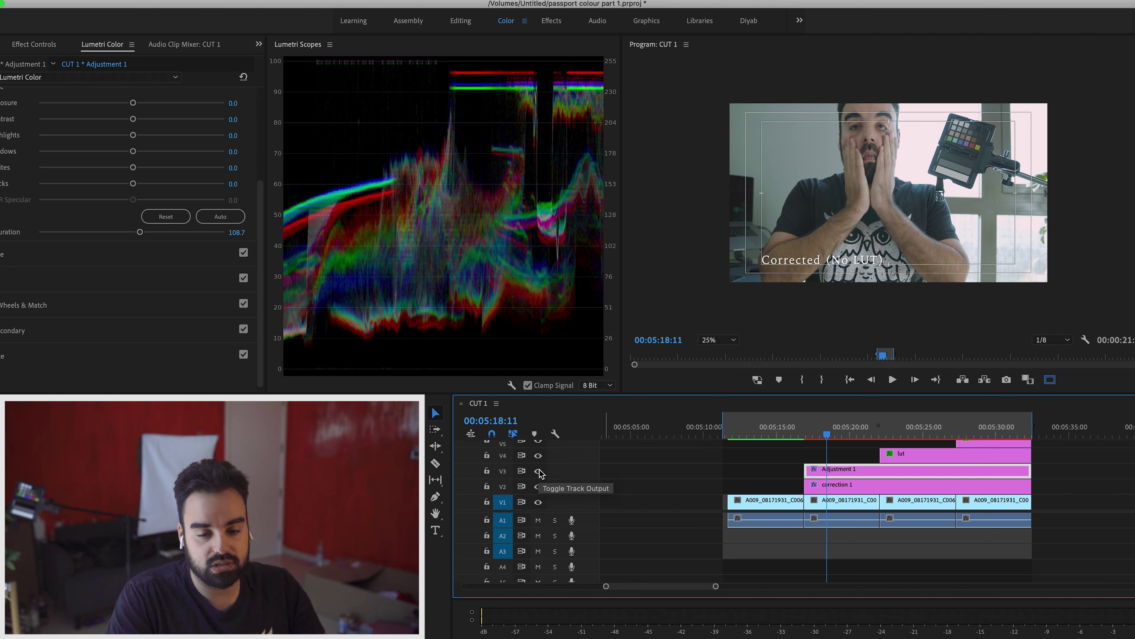
key("space")
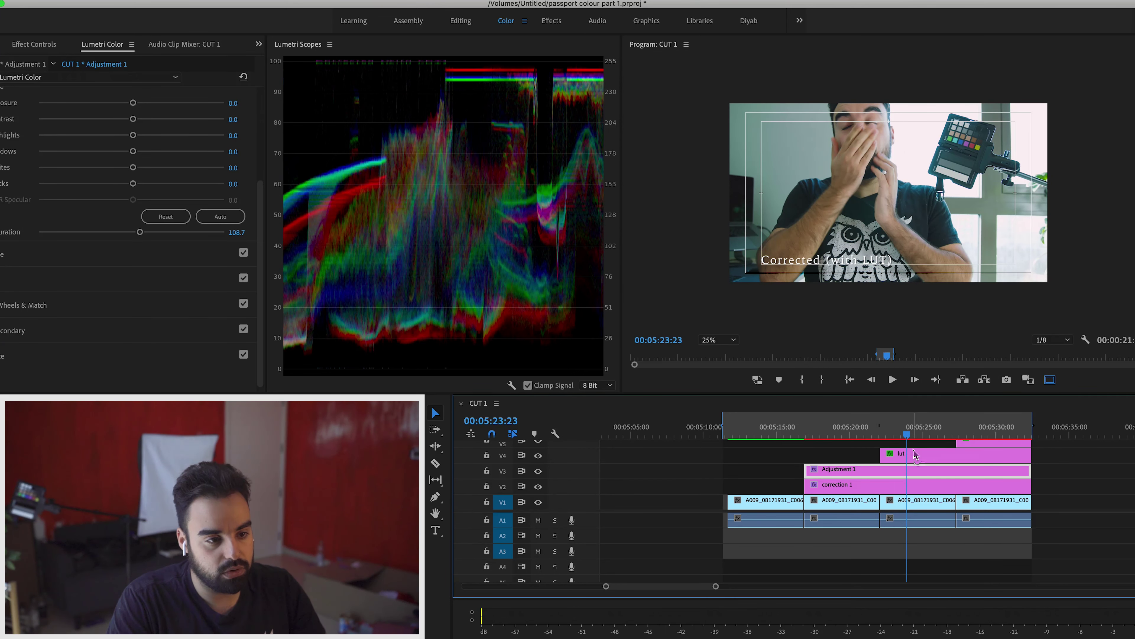
left_click(915, 454)
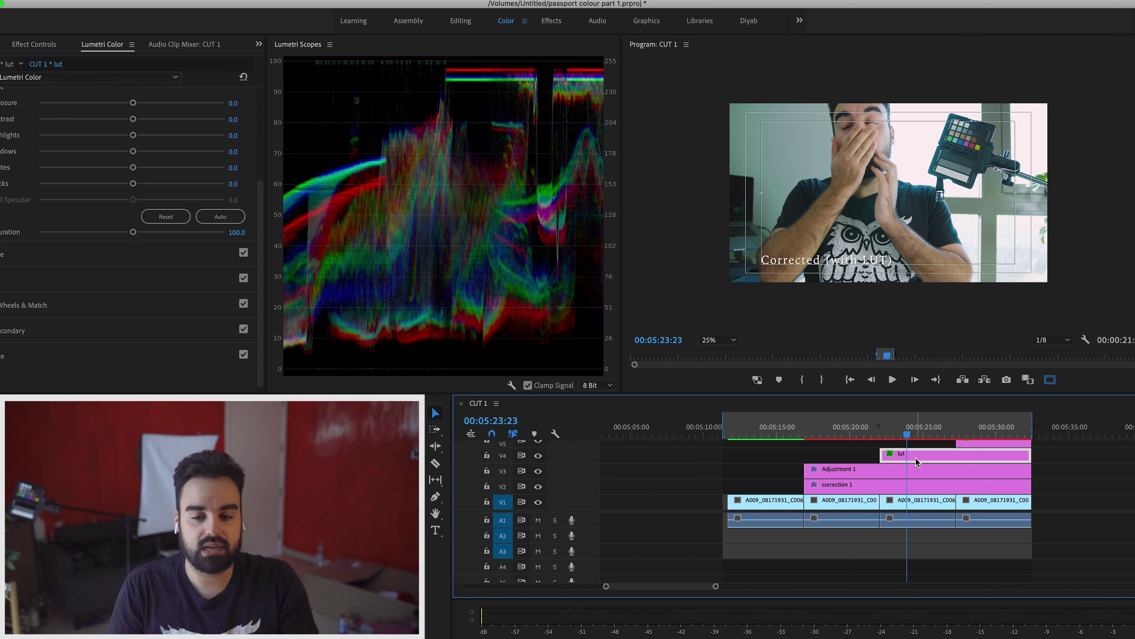
scroll(155, 279, "up", 5)
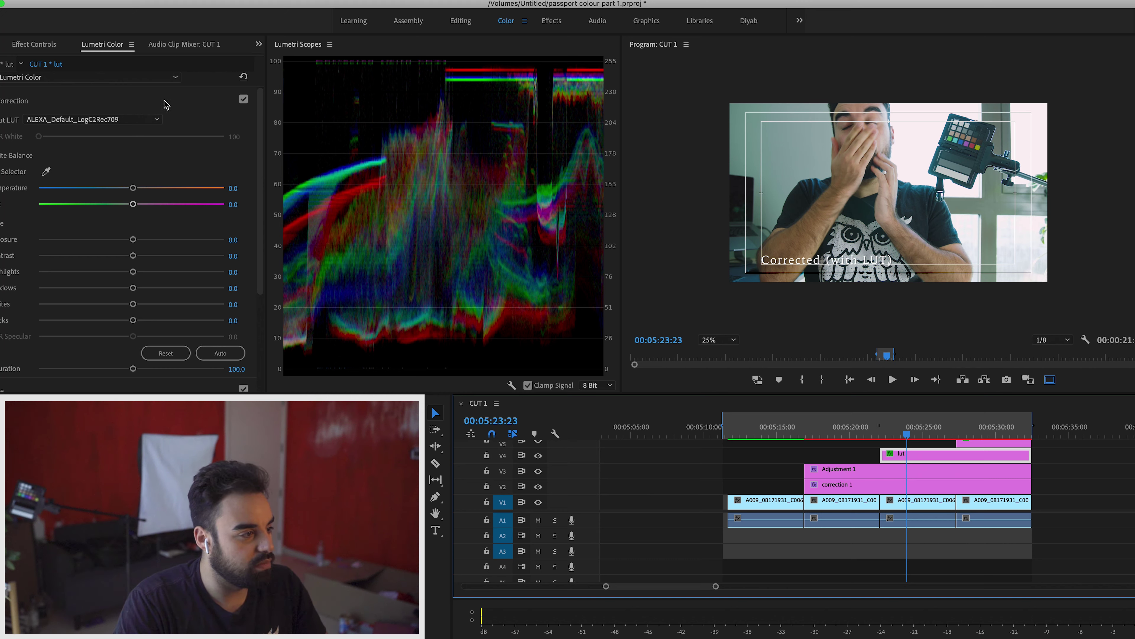
left_click(904, 433)
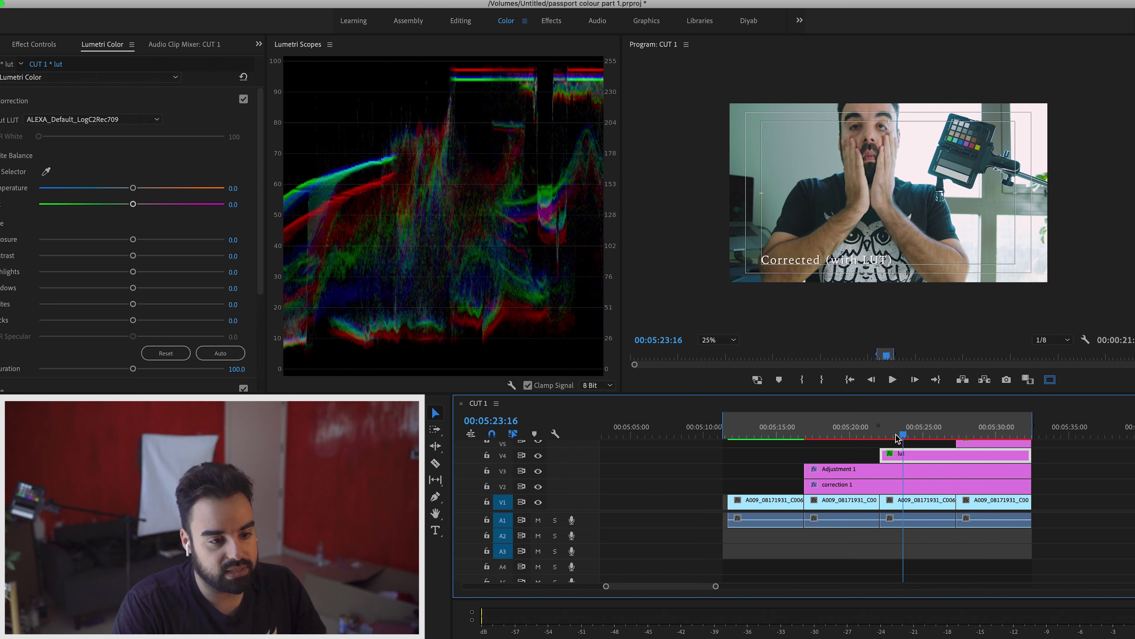
left_click(539, 457)
left_click(538, 456)
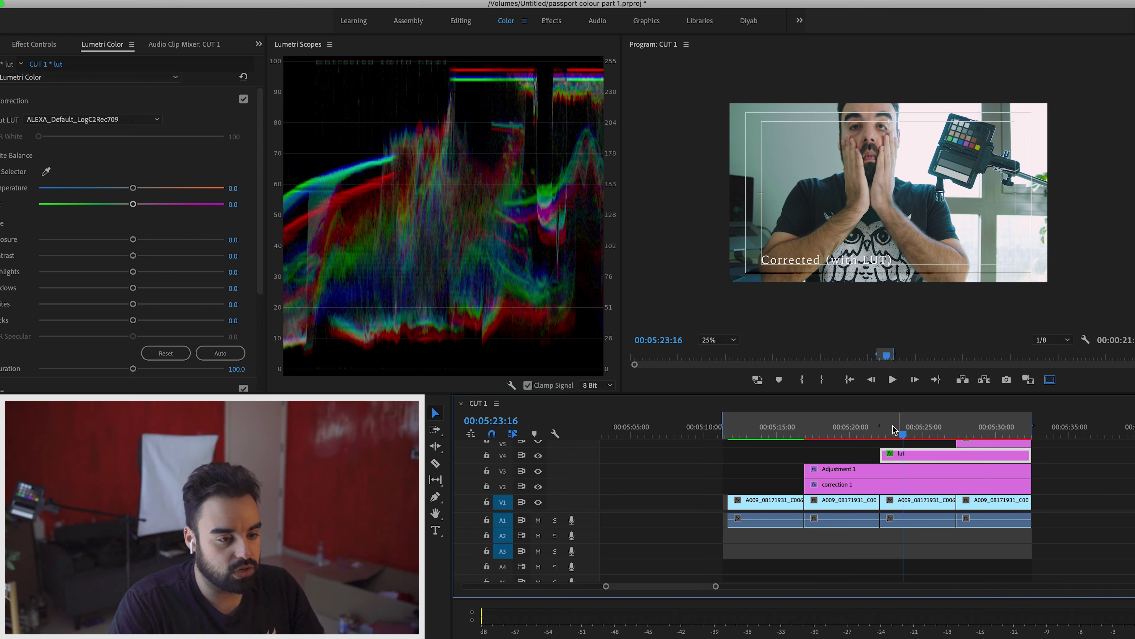
scroll(217, 311, "down", 4)
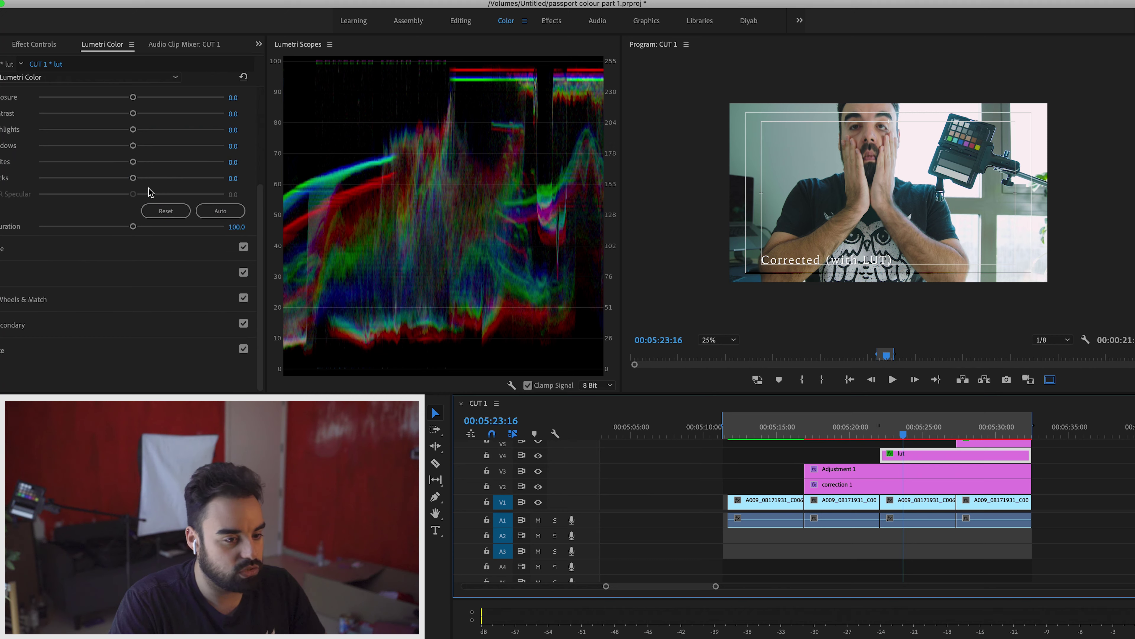
scroll(85, 130, "up", 4)
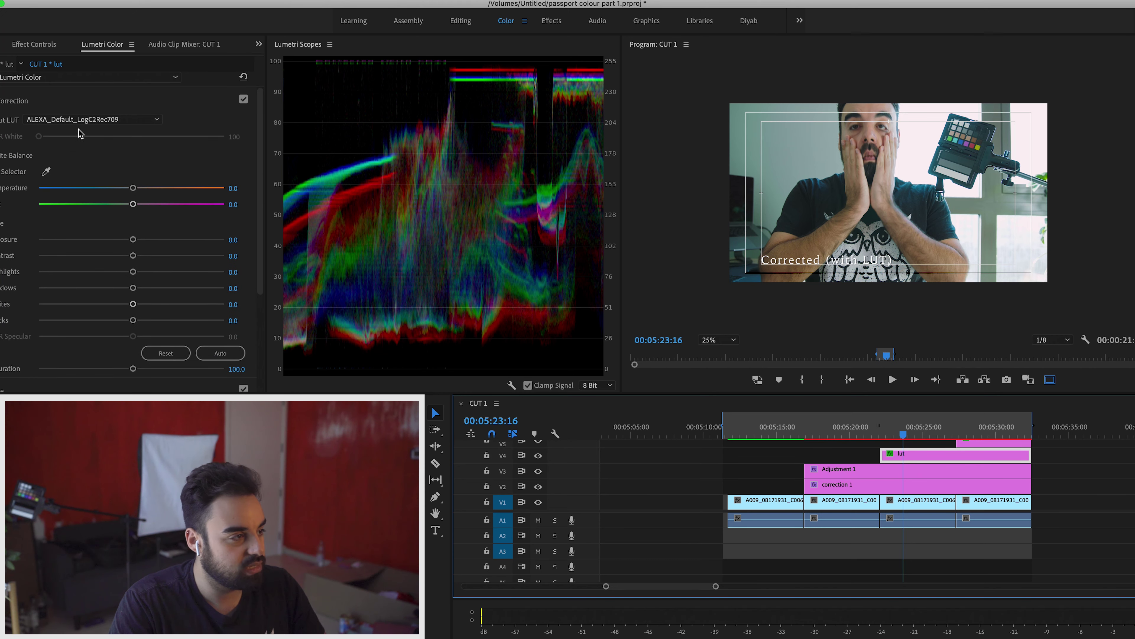
left_click(41, 47)
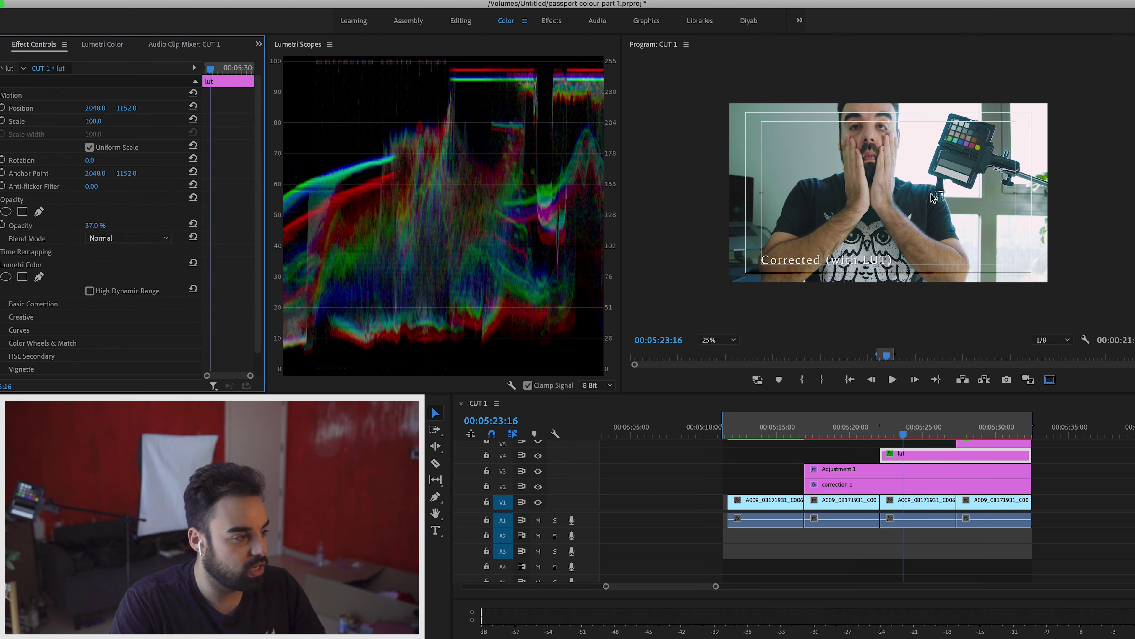
Set the lut layer's opacity to 100%, lower it to 30%, and move near 00:05:27.
left_click(95, 225)
type("100")
key("Return")
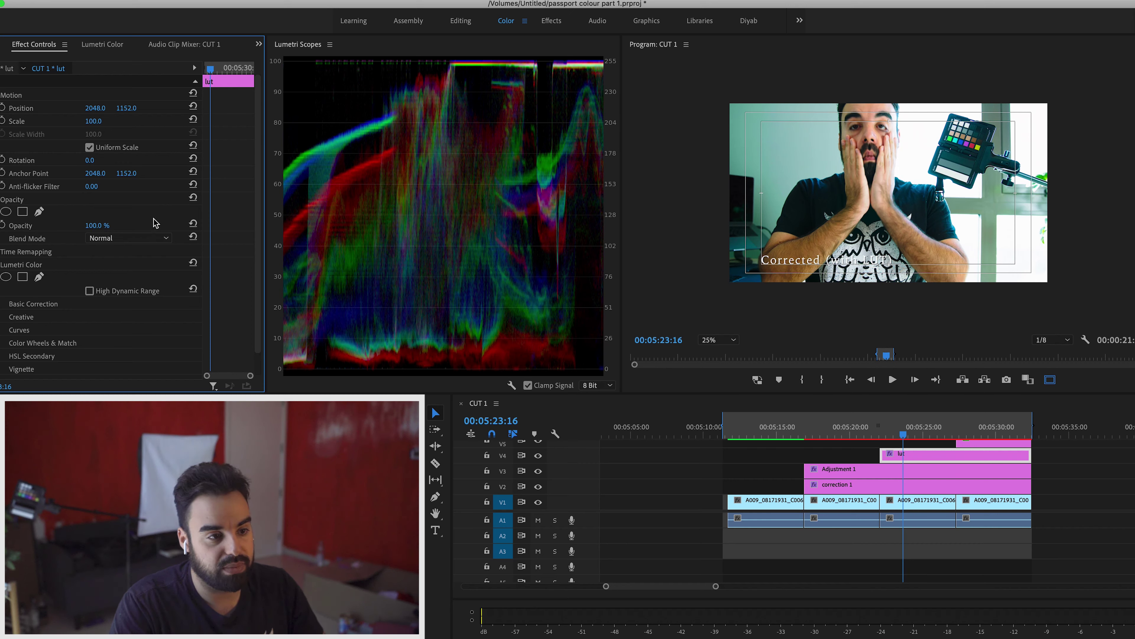
left_click_drag(96, 225, 72, 226)
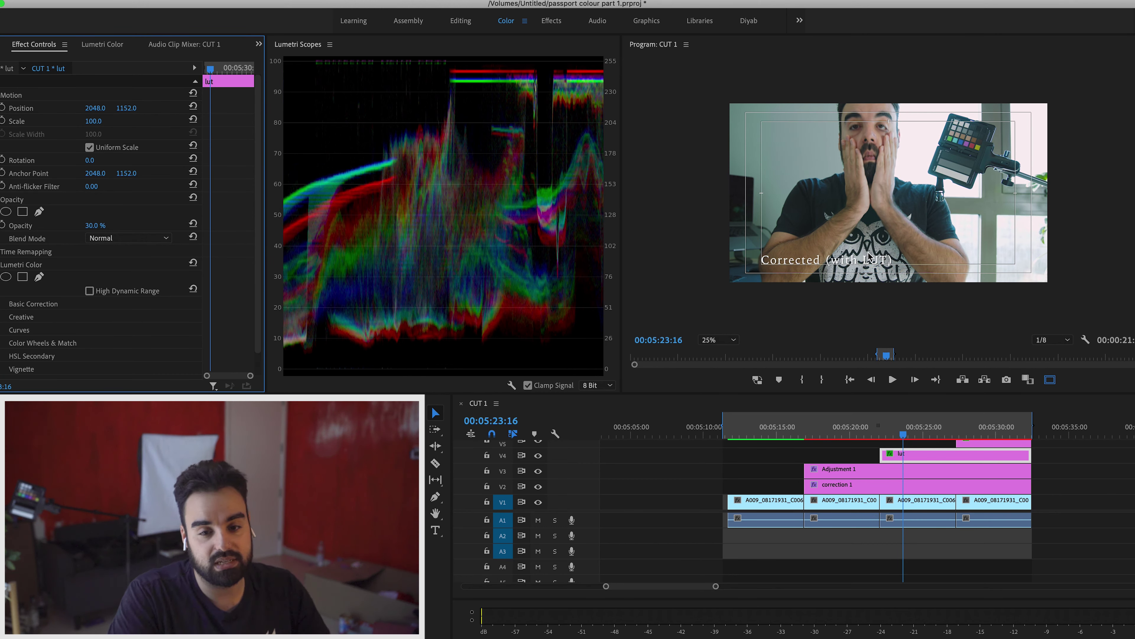
left_click_drag(903, 432, 968, 450)
scroll(972, 464, "up", 3)
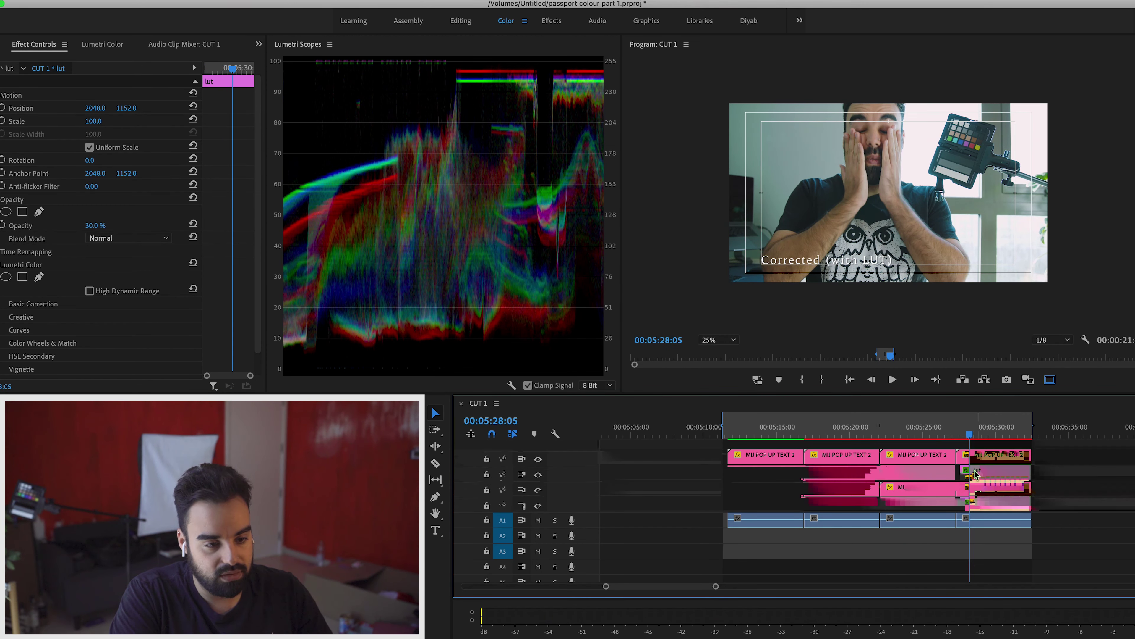
Select the top V5 lut clip and keep its Lumetri creative look on CINEMA.
left_click(999, 473)
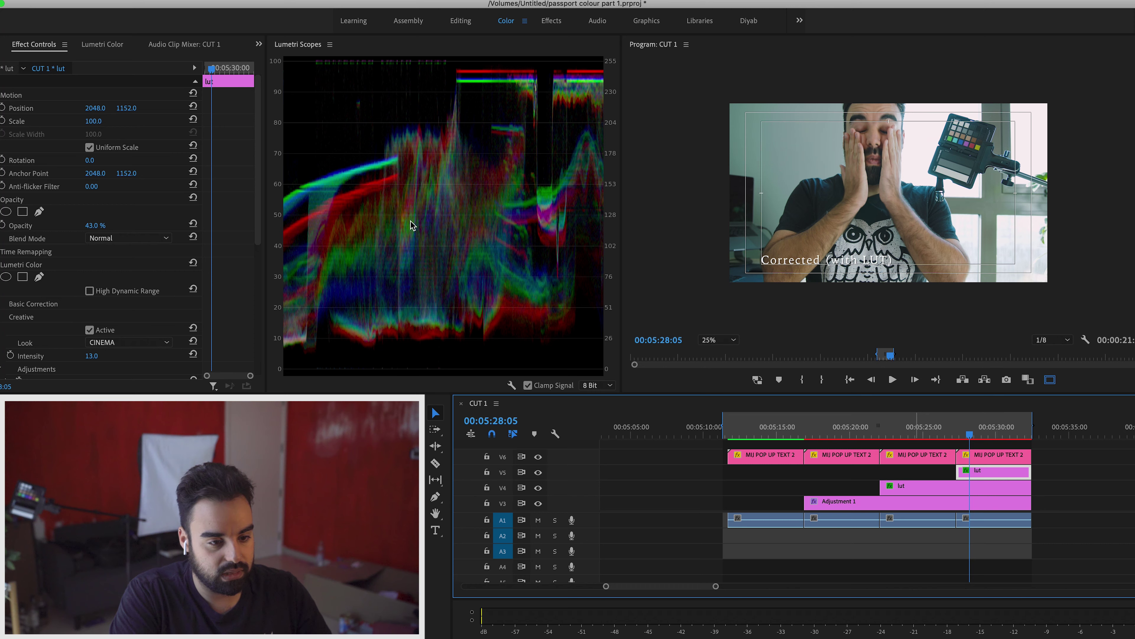
left_click(161, 344)
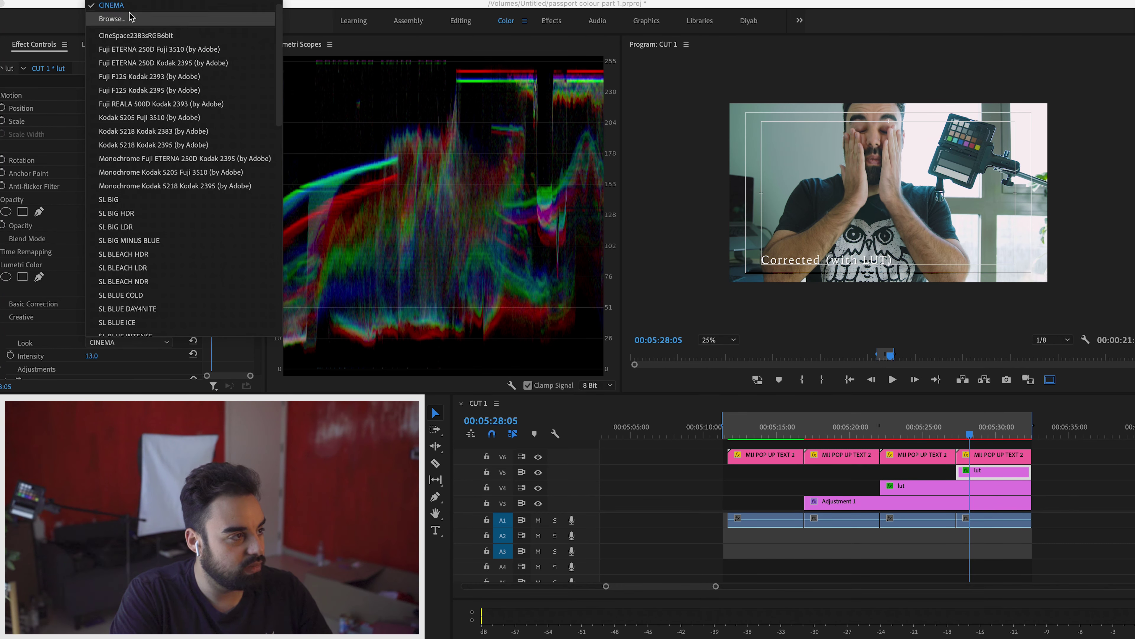
left_click(642, 287)
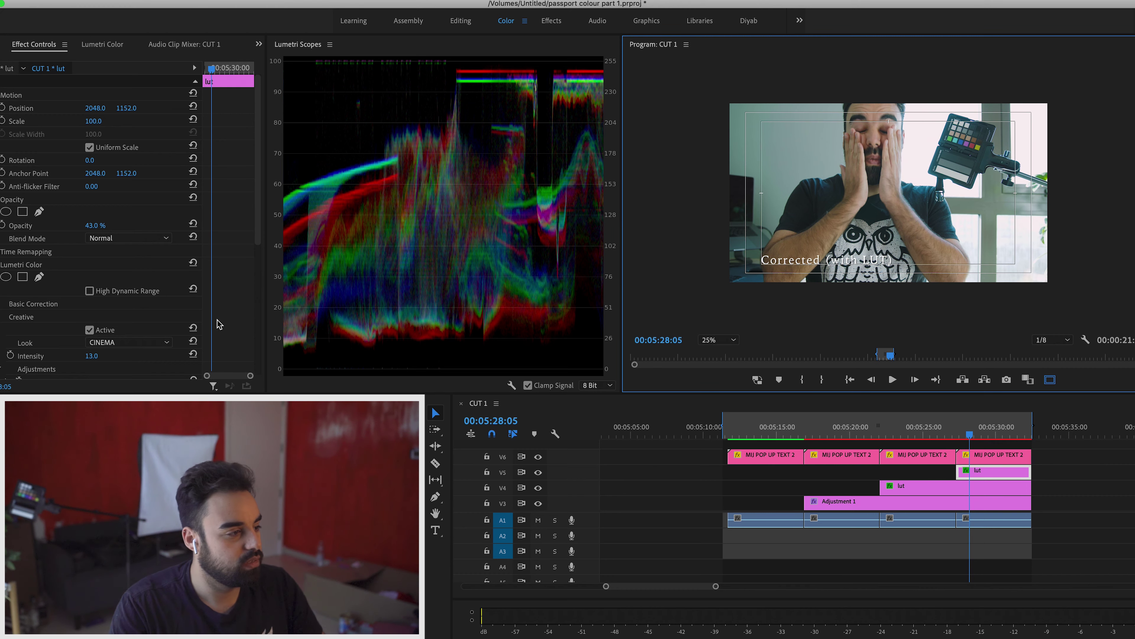
scroll(218, 324, "down", 3)
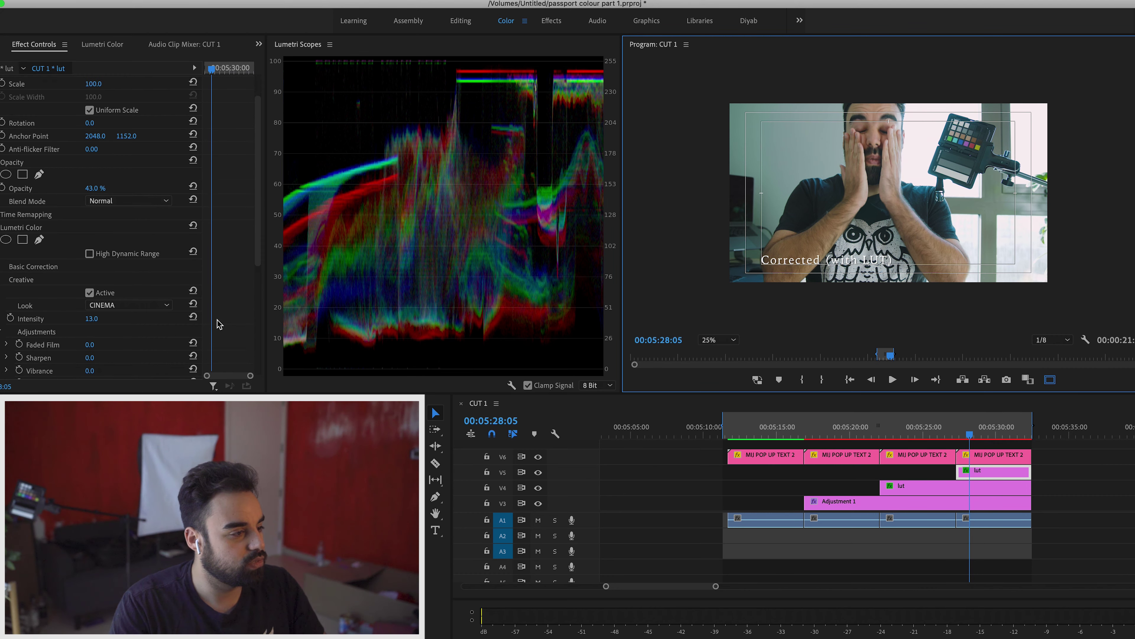
Reduce the CINEMA look intensity through 200 and 100 to 10, then scrub to 00:05:30:00.
left_click(91, 318)
type("200")
key("Return")
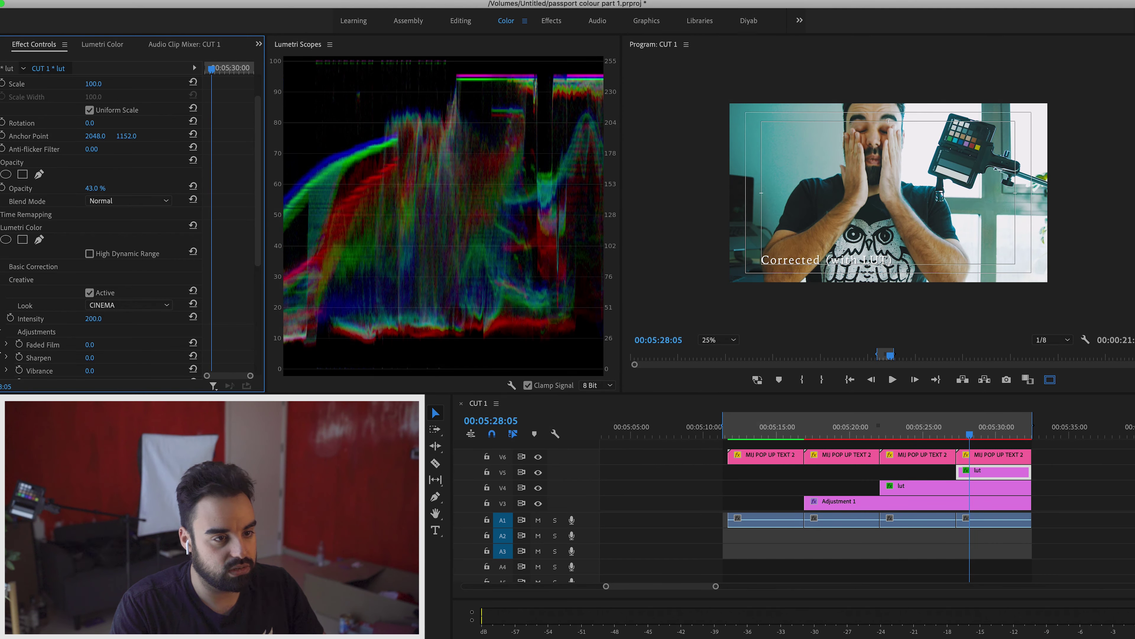
left_click(92, 318)
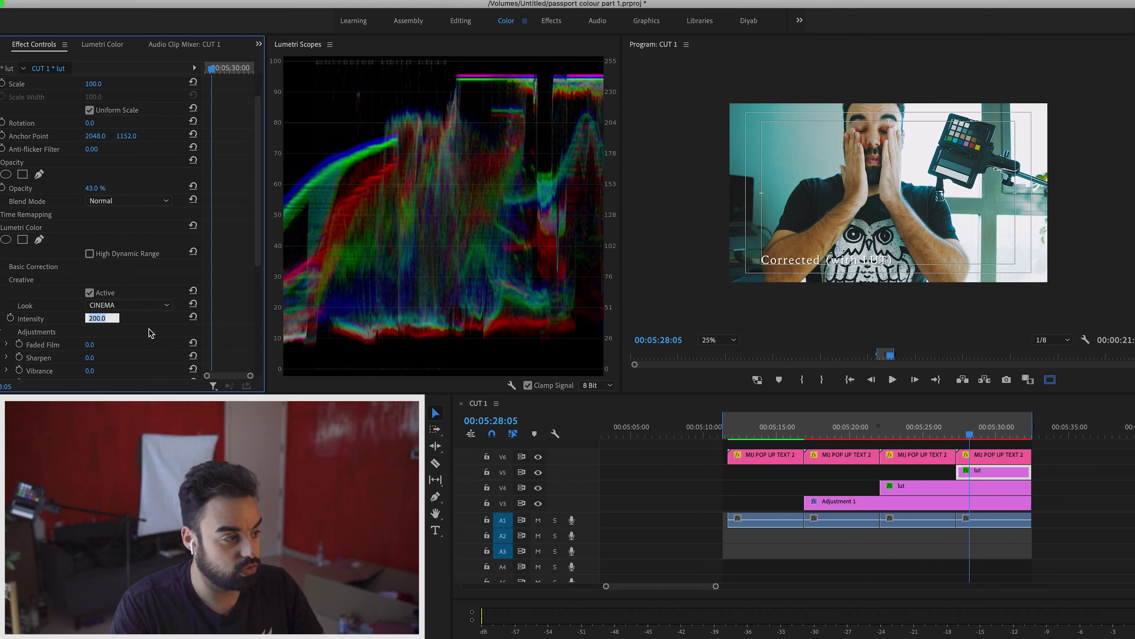
type("100")
key("Return")
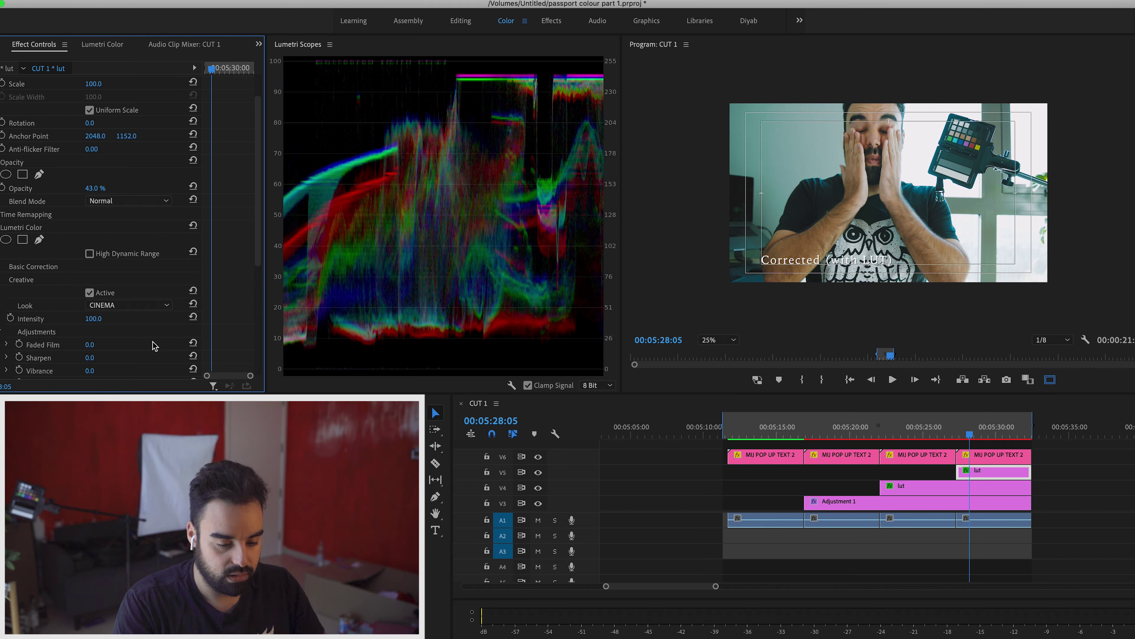
left_click(99, 319)
type("10")
key("Return")
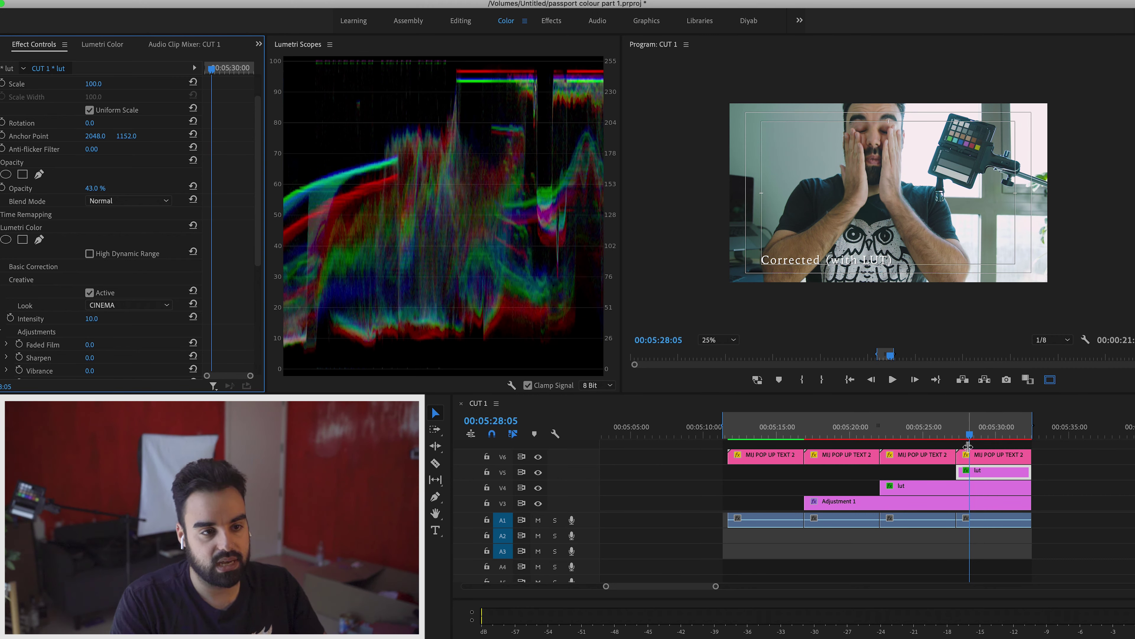
left_click(971, 433)
left_click_drag(971, 434, 995, 434)
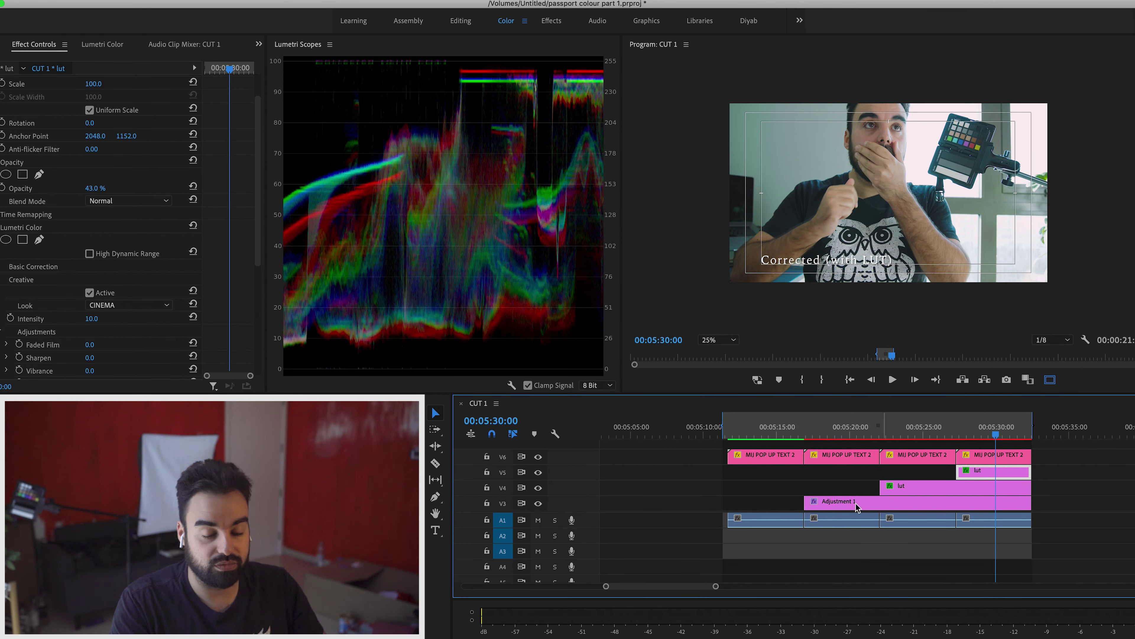
scroll(716, 508, "down", 2)
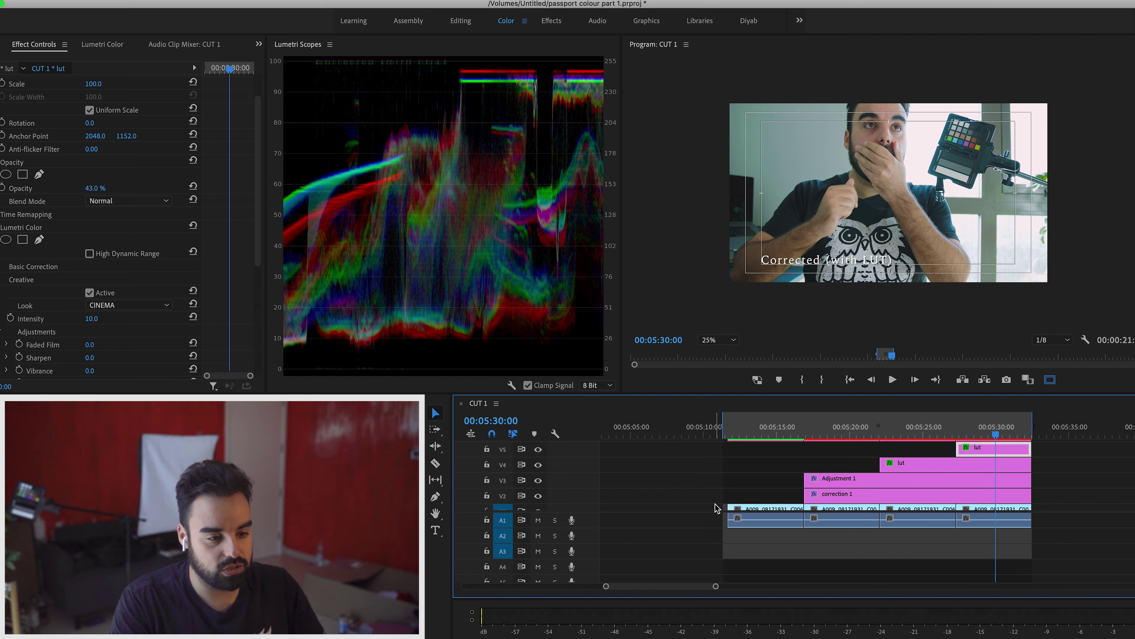
left_click(538, 495)
left_click(538, 480)
left_click(538, 464)
left_click(538, 449)
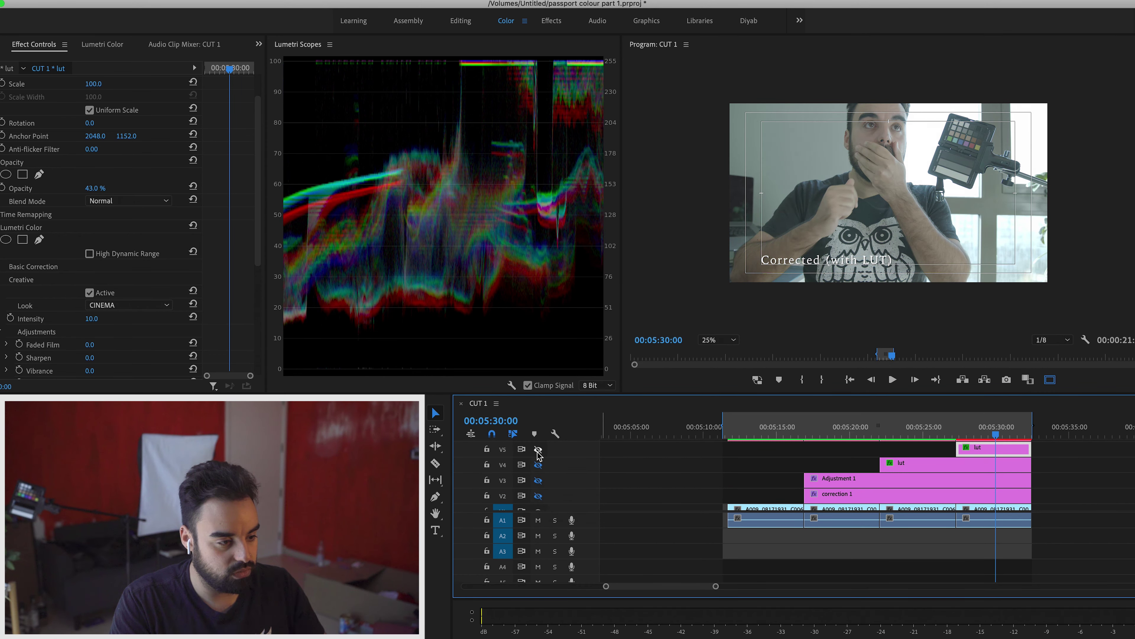
left_click(539, 496)
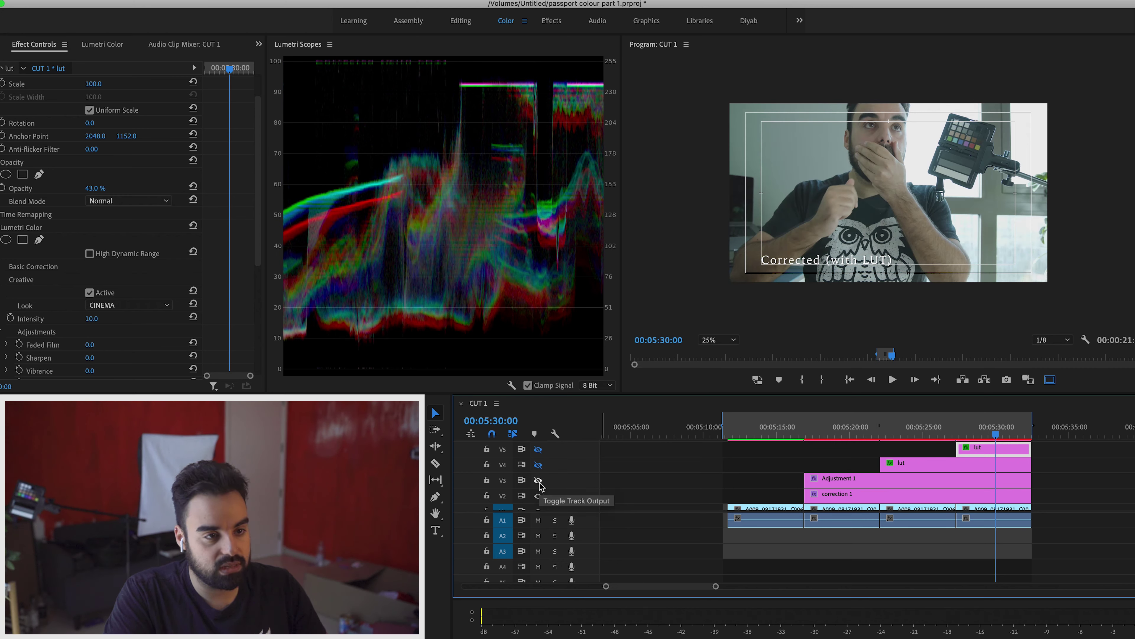
left_click(538, 481)
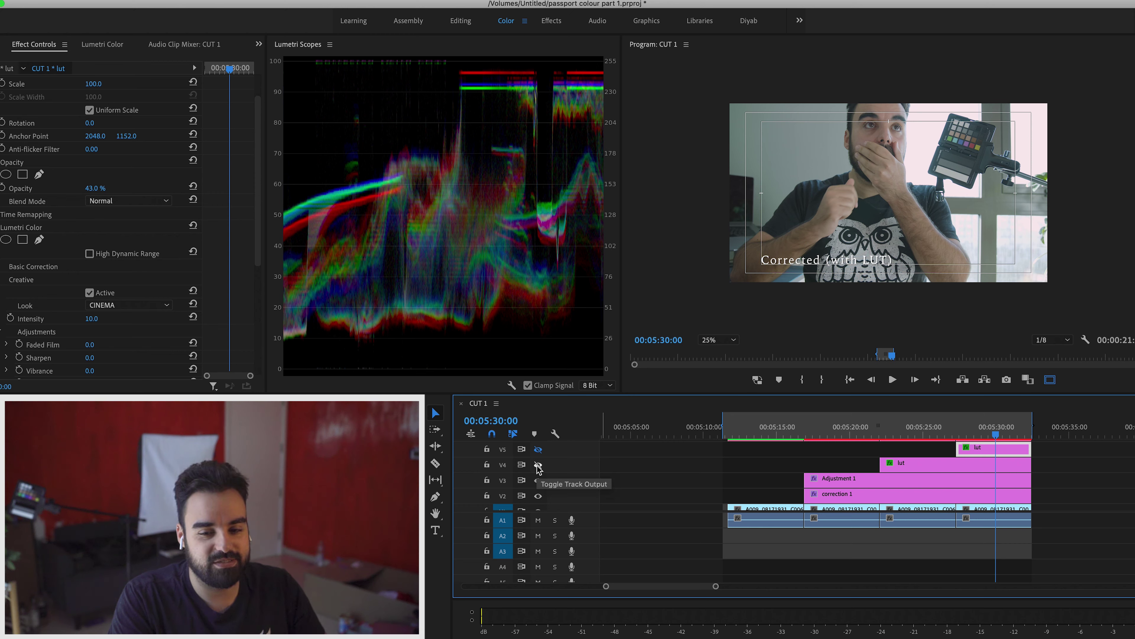
left_click(538, 466)
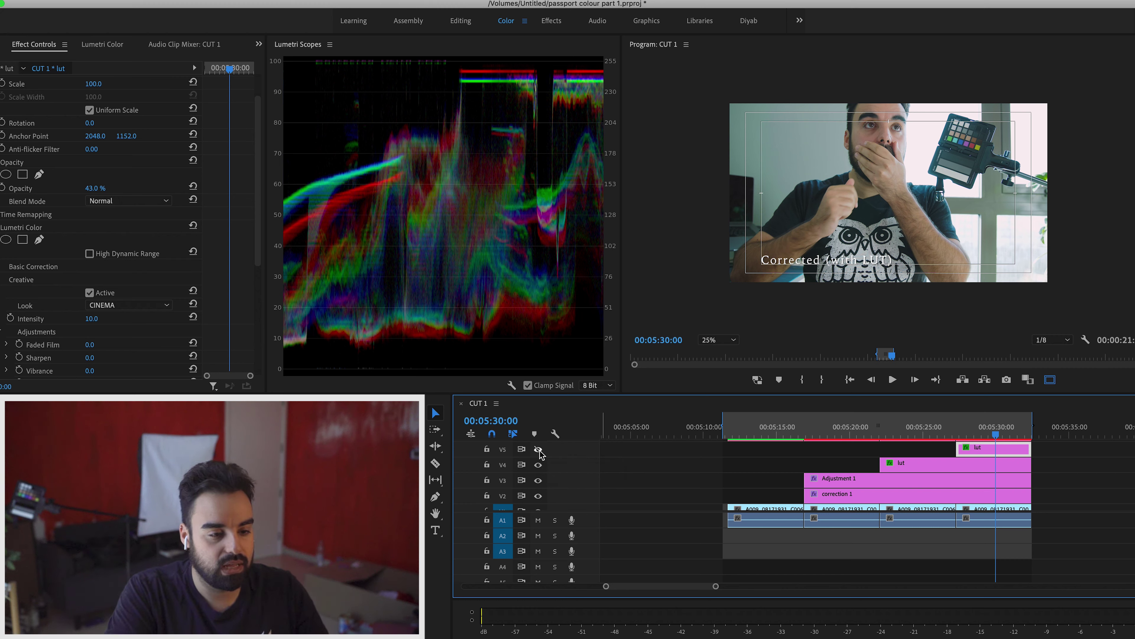
scroll(544, 454, "left", 1)
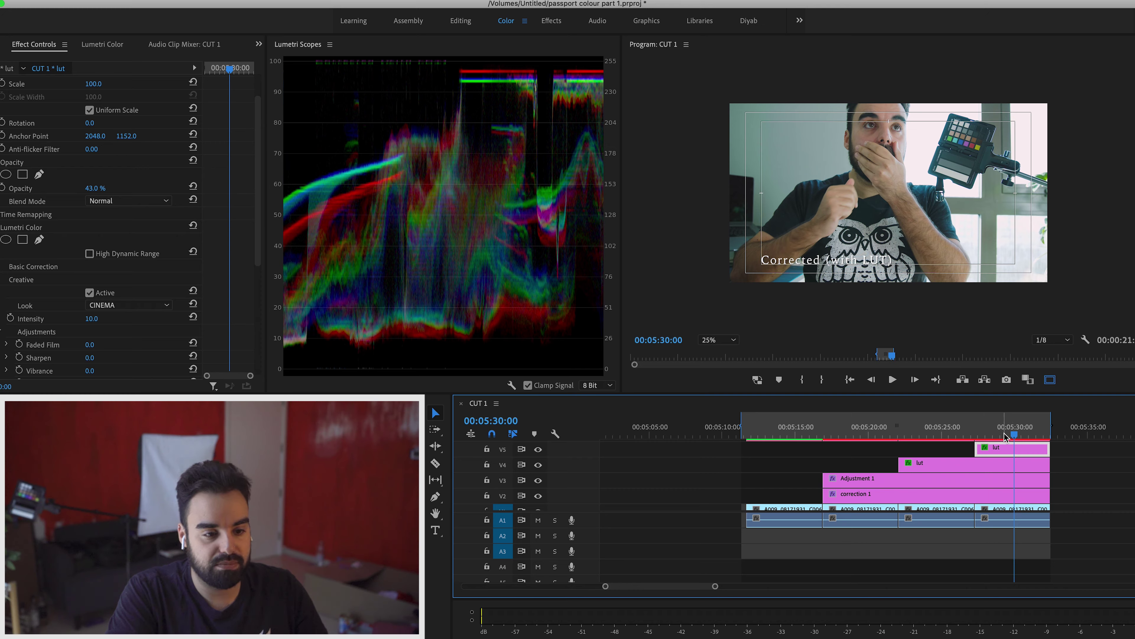
left_click_drag(1005, 436, 915, 438)
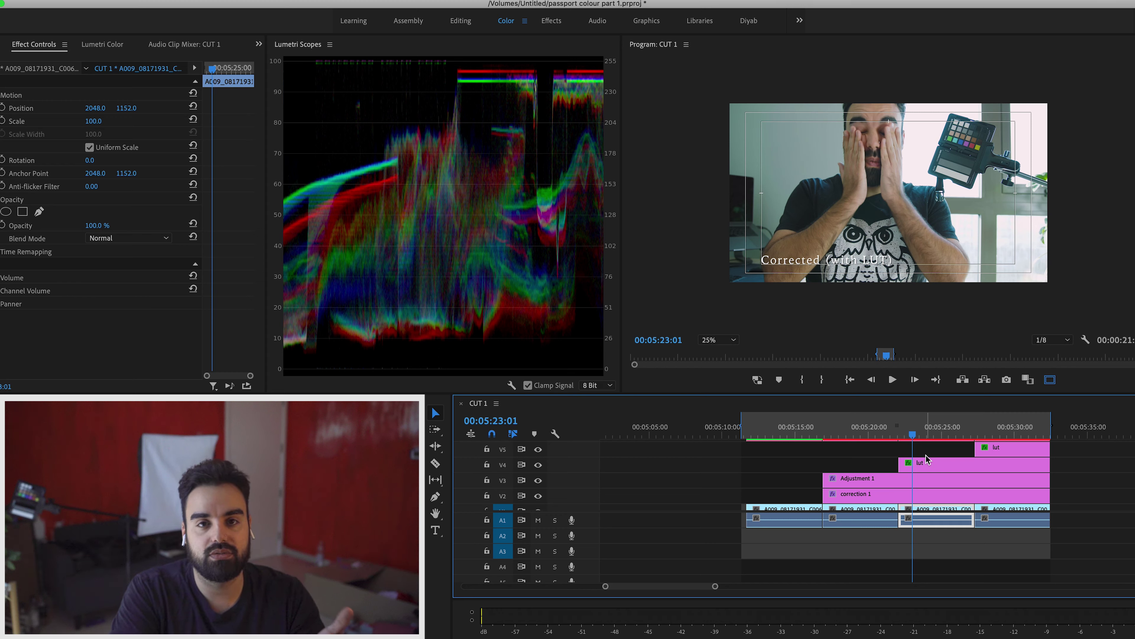